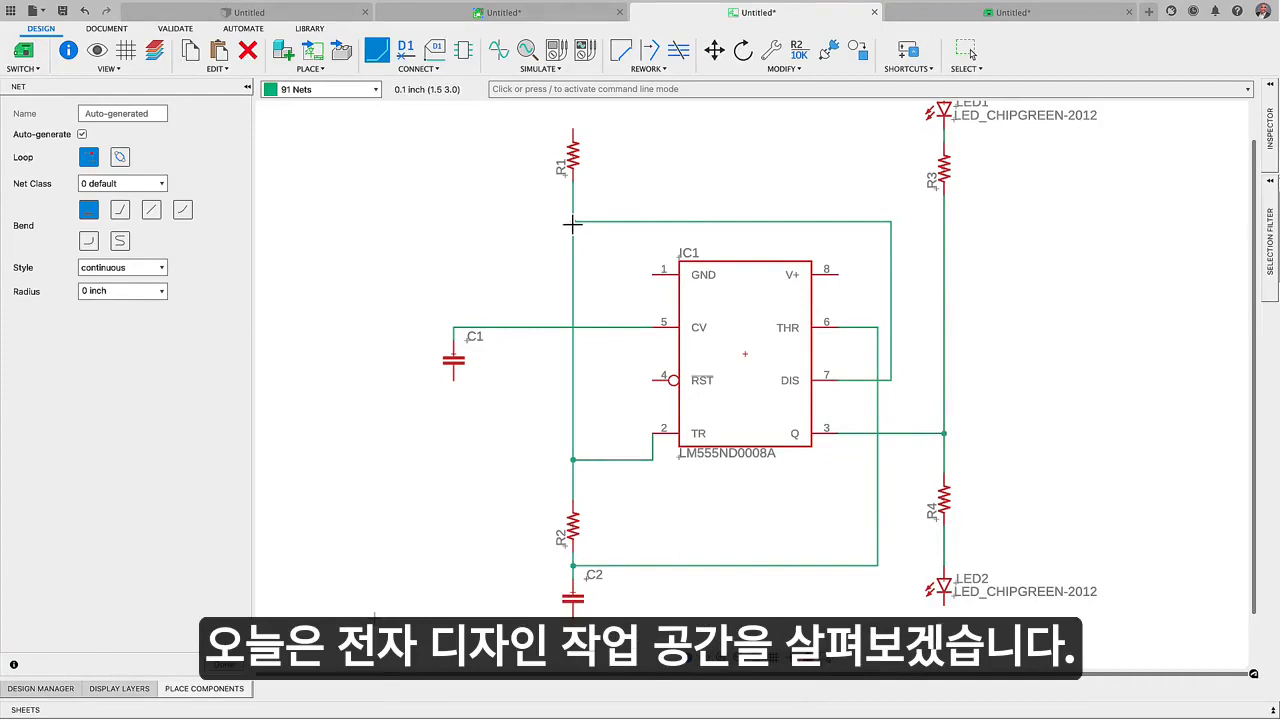
Step: Draw short net stubs outward from IC1 pins 1 (GND) and 4 (RST), and a net from pin 8 (V+) up above the chip
click(652, 275)
double_click(625, 275)
click(652, 381)
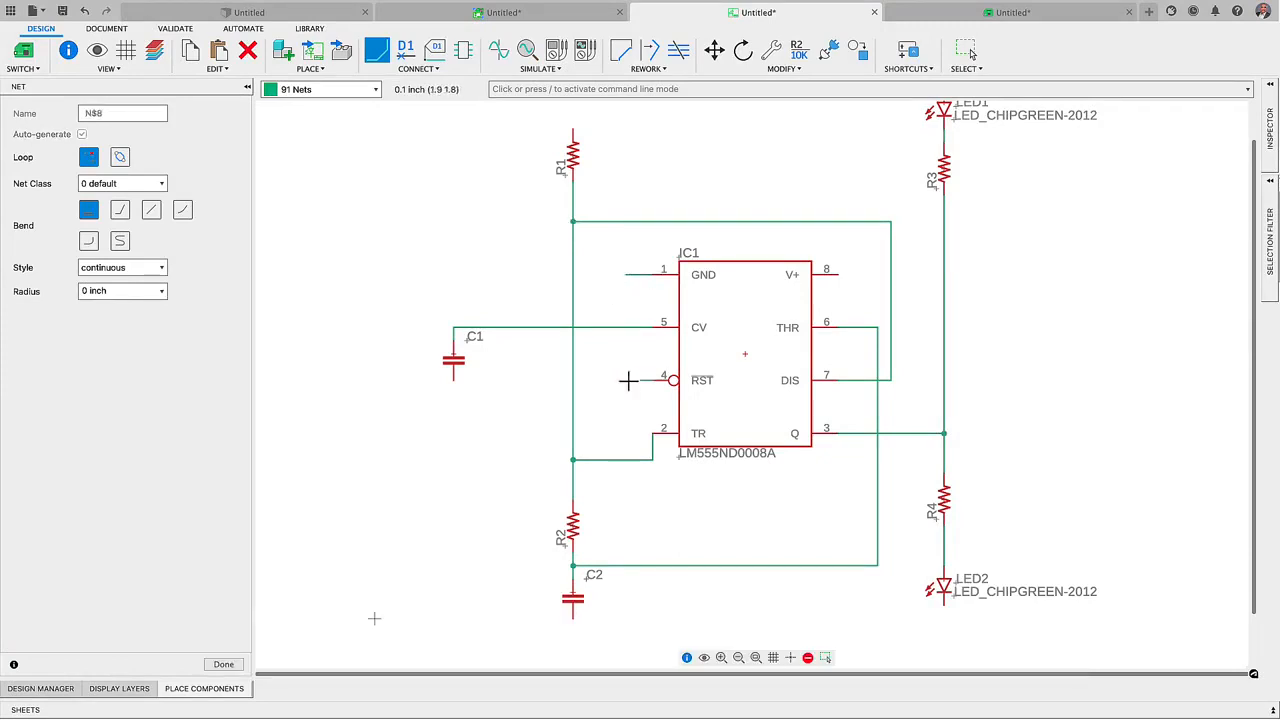
double_click(625, 381)
click(838, 275)
double_click(866, 131)
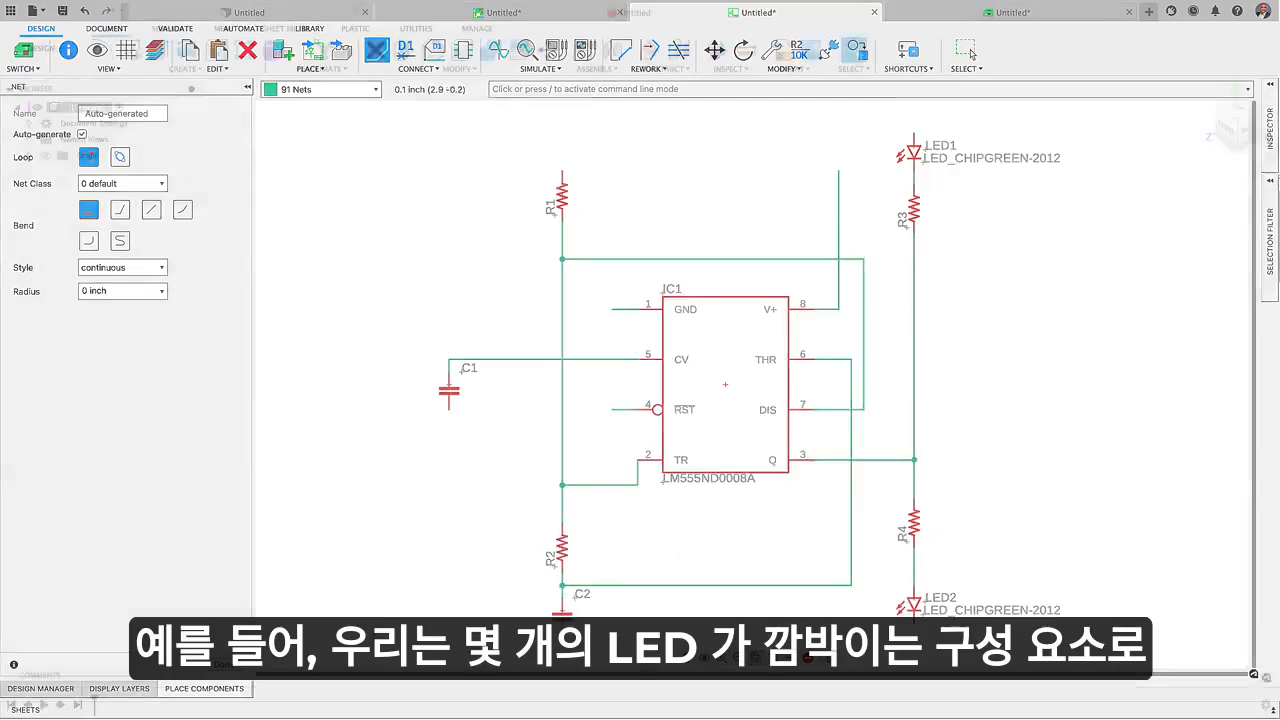
Step: Create a folder named Tutorial_Walkthrough inside the Tutorials project and open it as the working folder
click(11, 12)
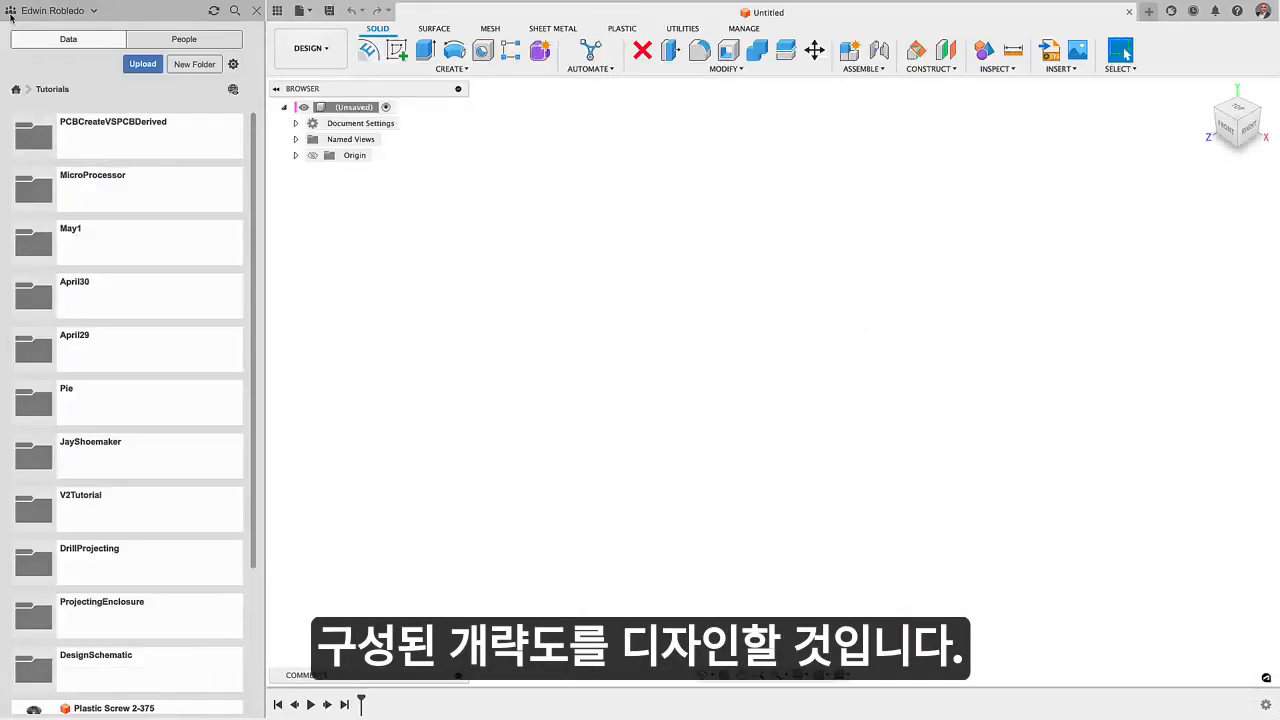
click(184, 67)
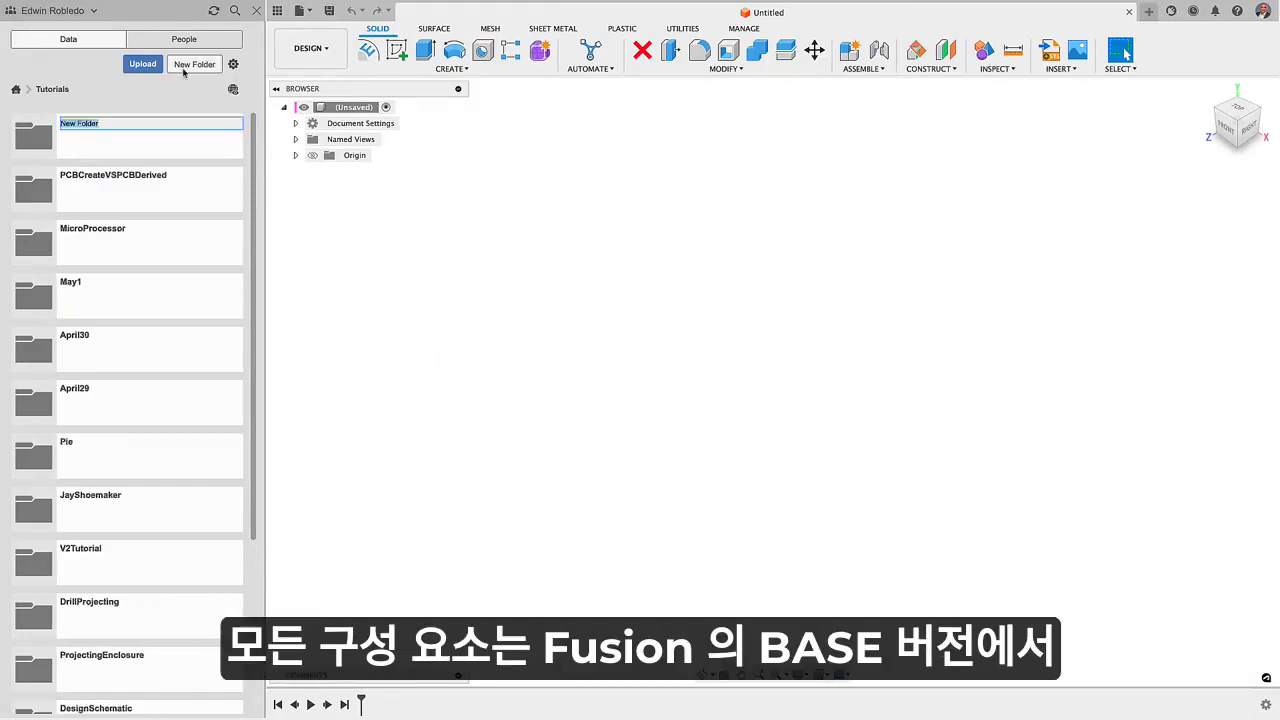
text(Tu)
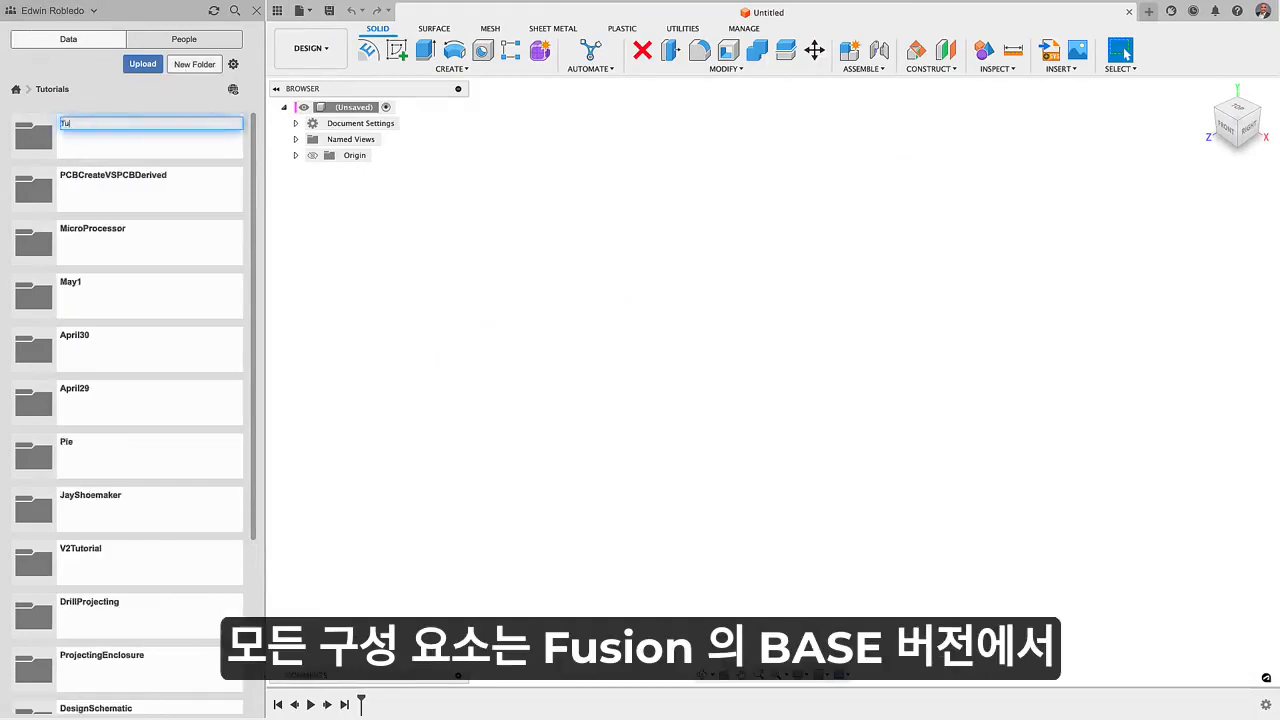
text(torial_Wa)
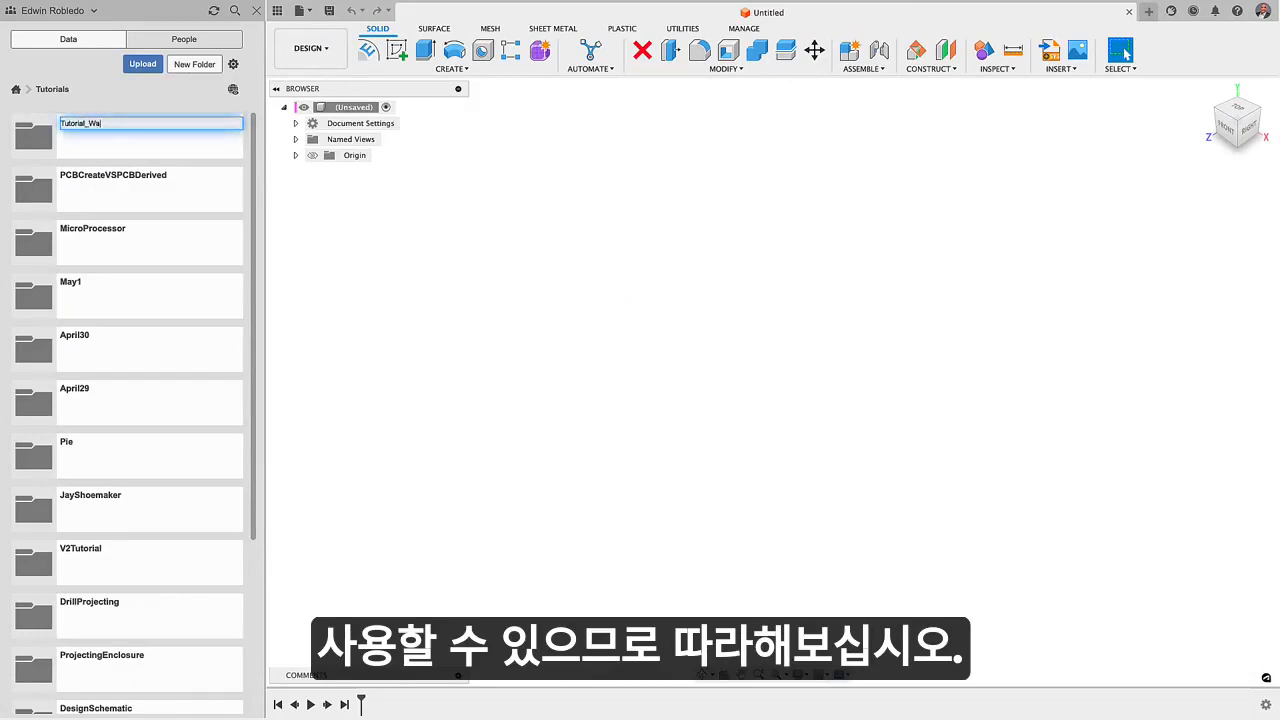
text(lkth)
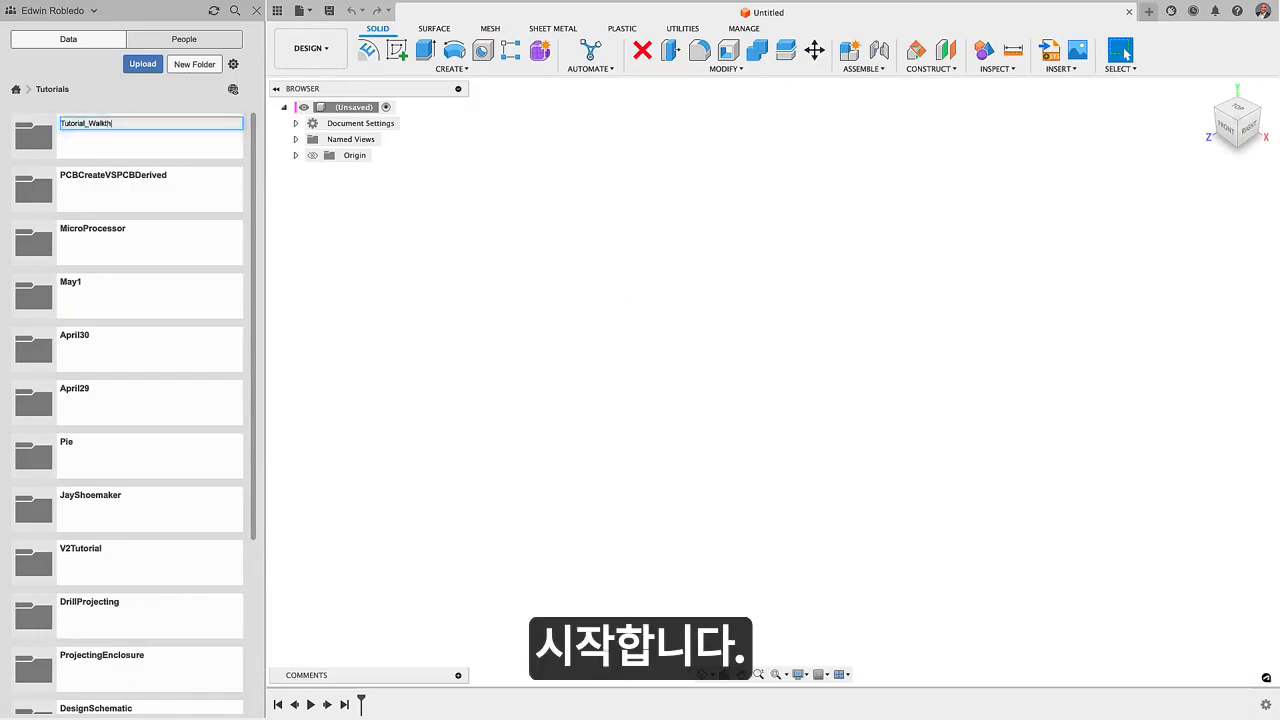
text(rough)
key(Return)
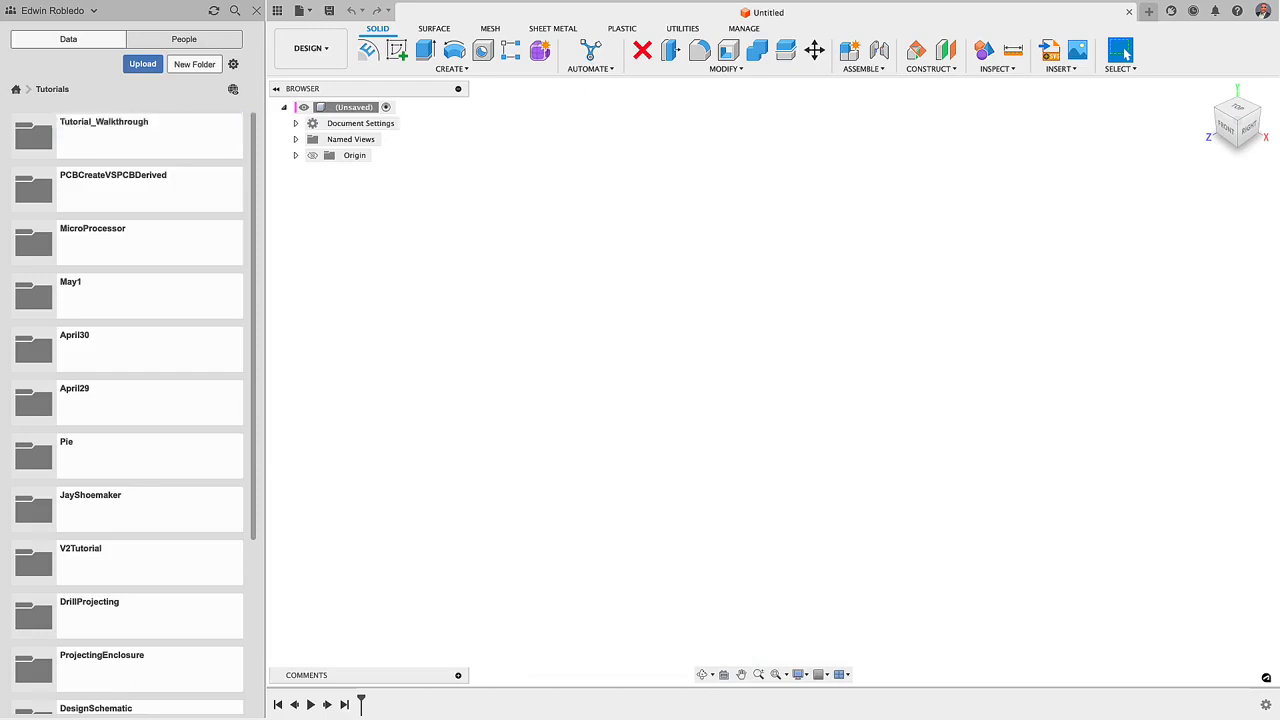
double_click(140, 140)
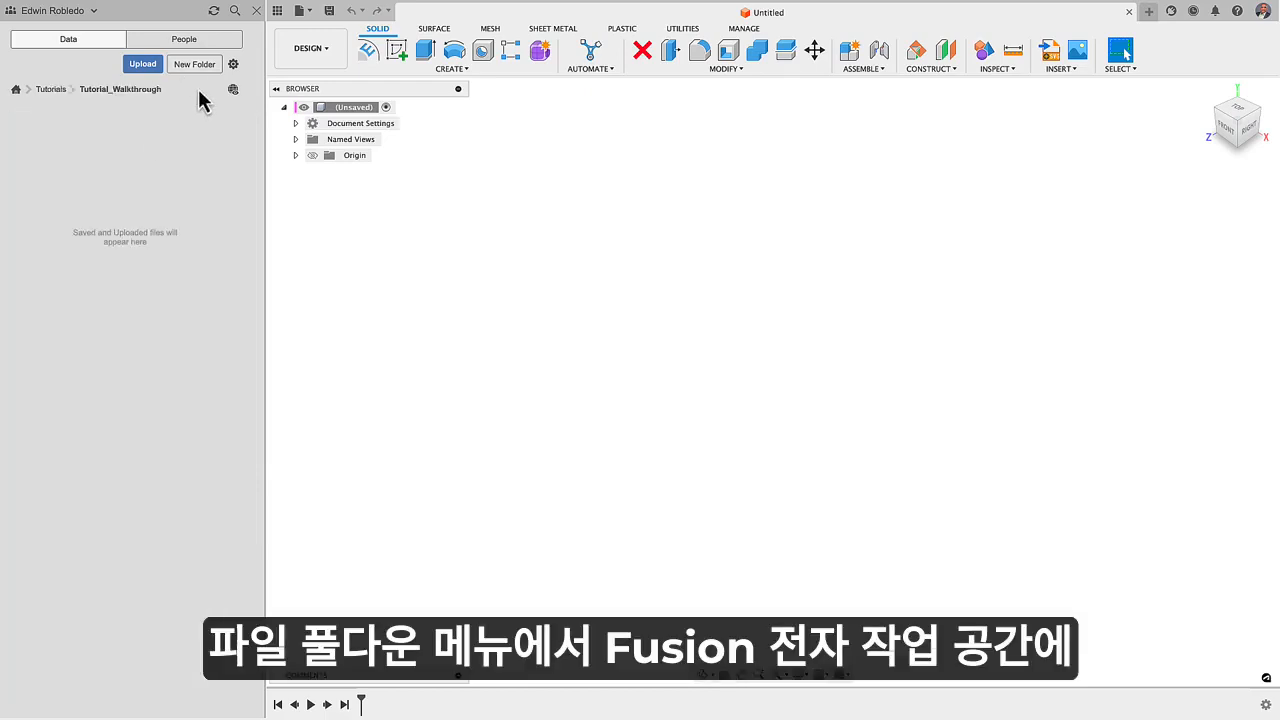
click(255, 11)
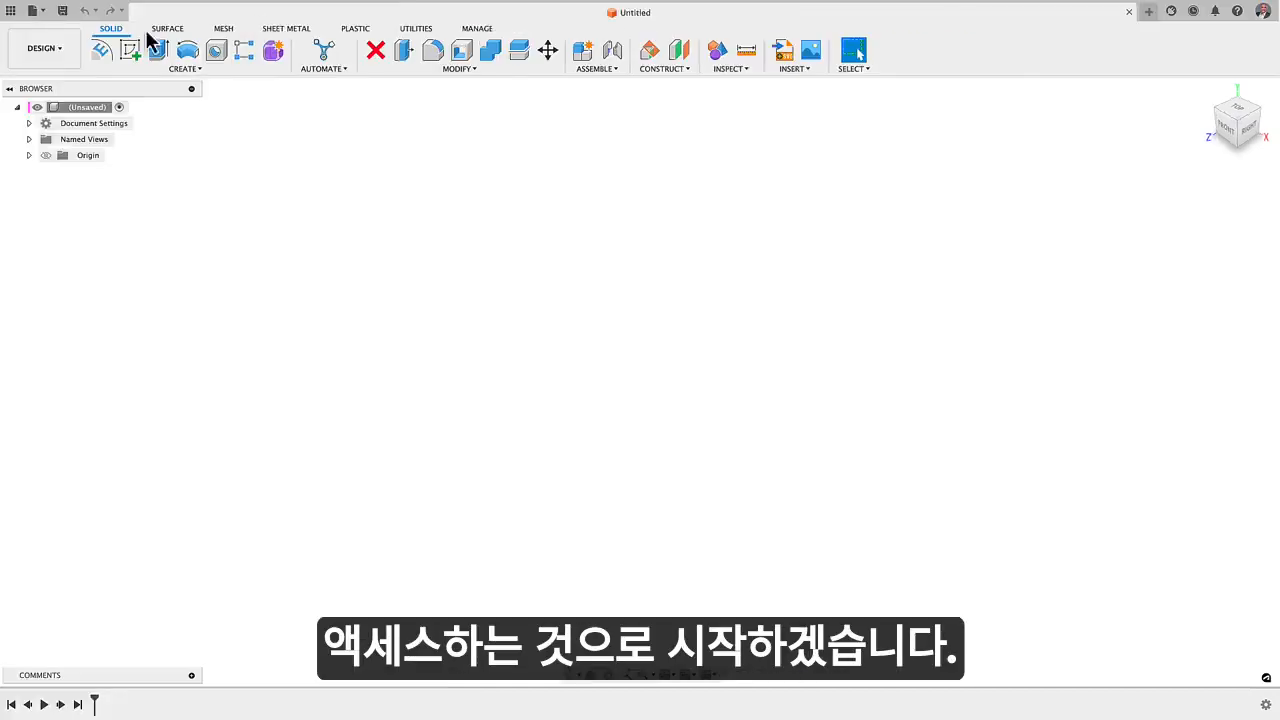
Step: Create a new electronics design and add a new schematic to it
click(44, 14)
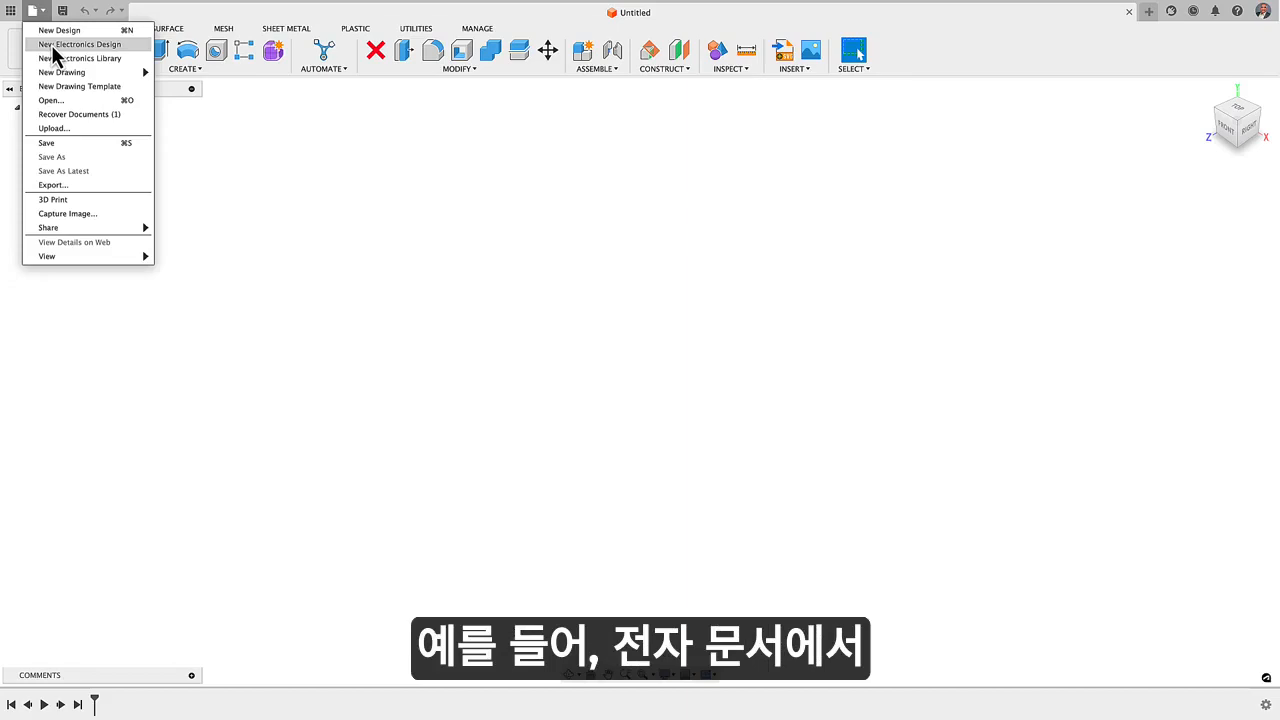
click(54, 46)
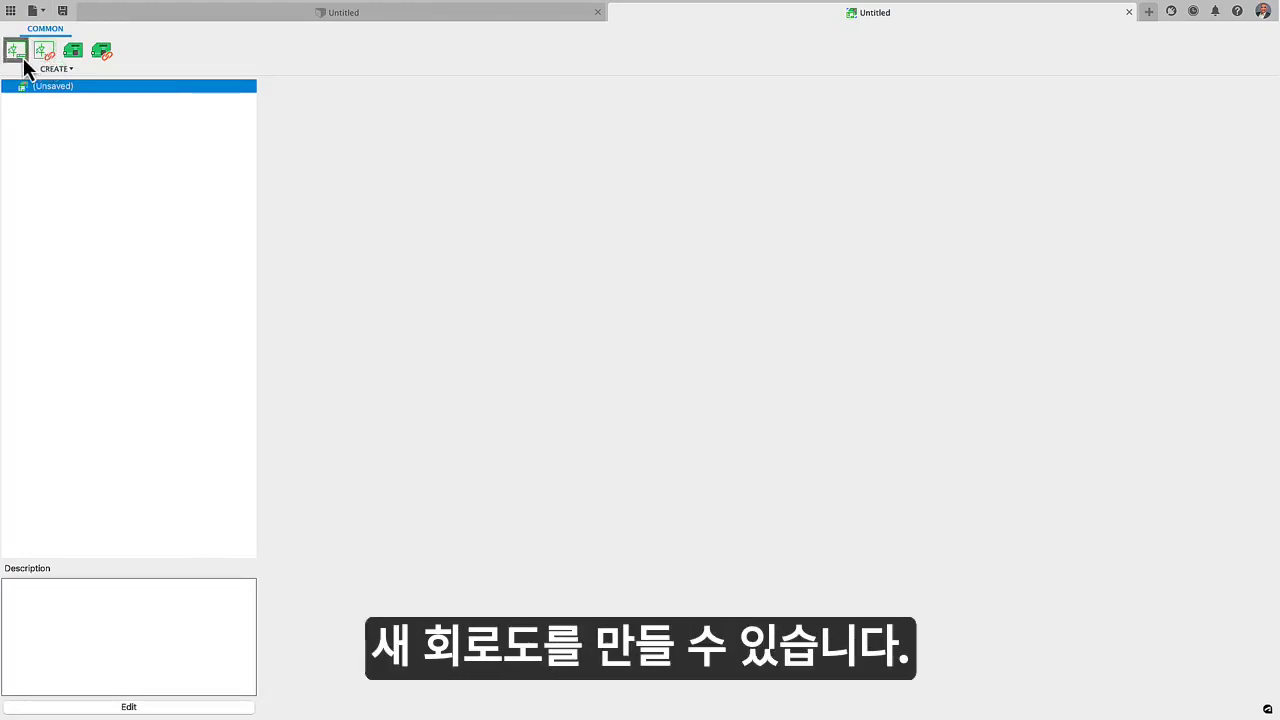
click(22, 58)
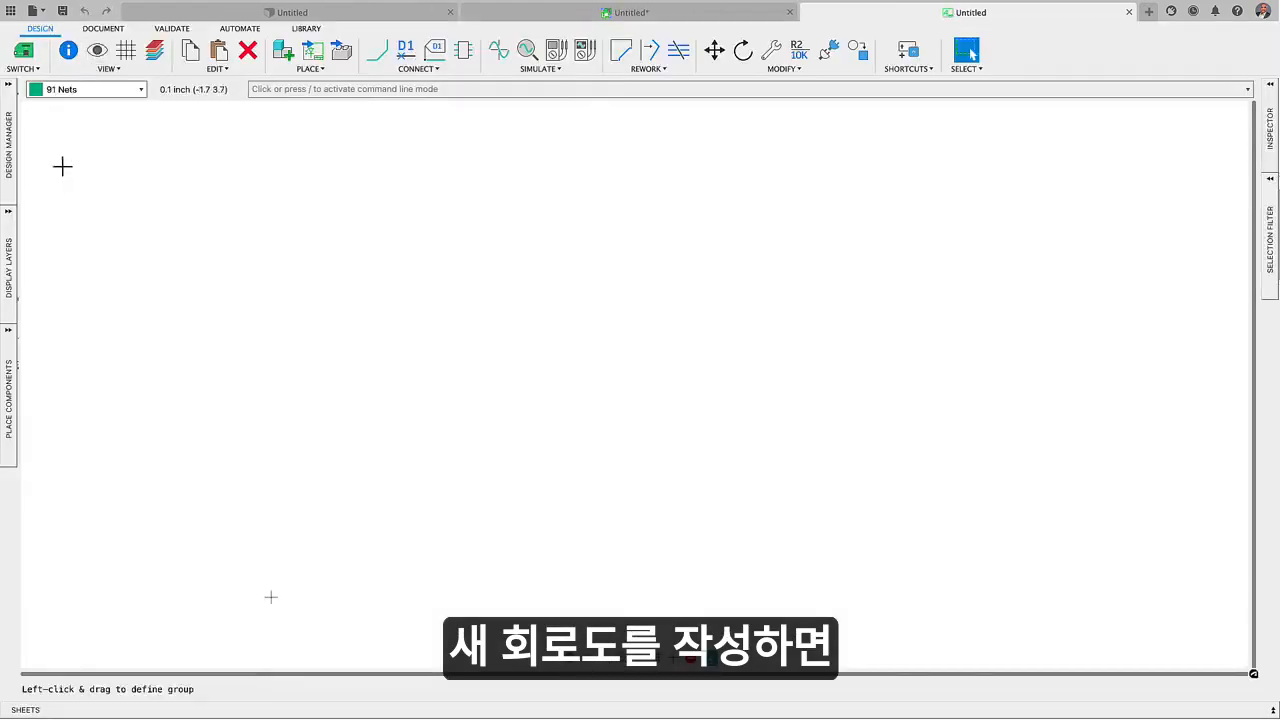
Step: Find the Tutorial - Fusion 360 library from the Fusion Electronics folder in the Library Manager and enable it for use
click(7, 366)
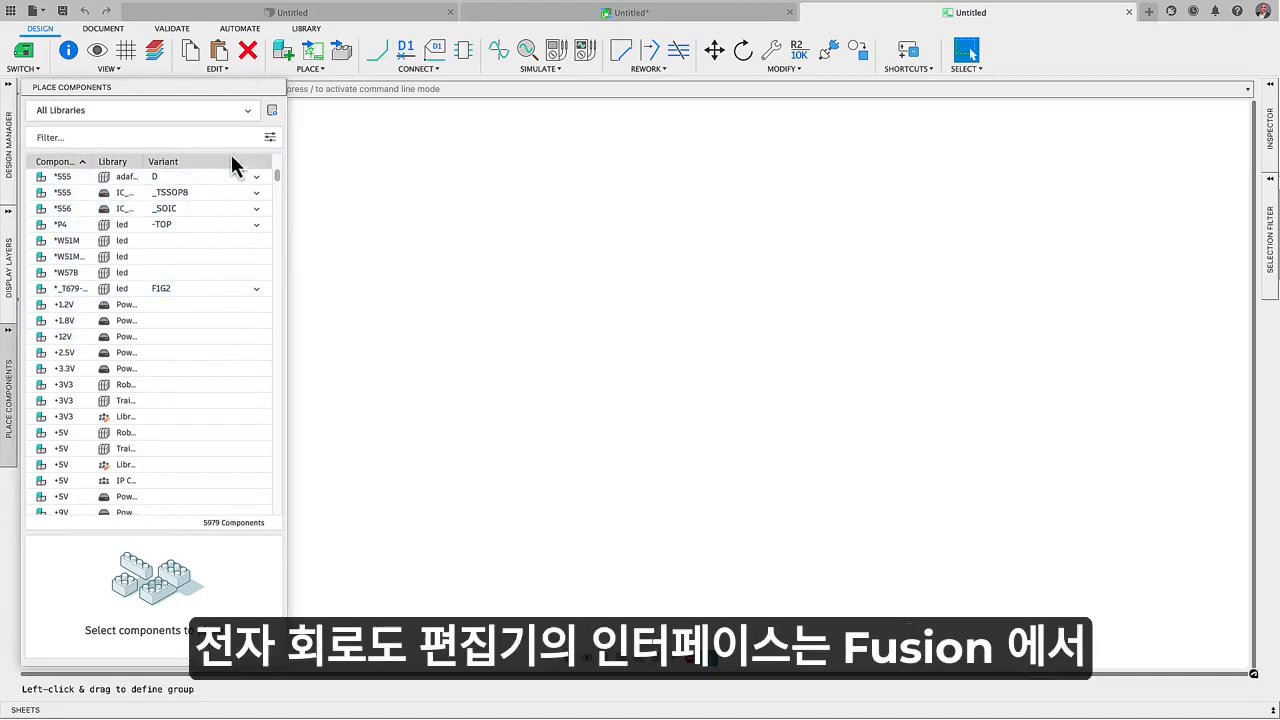
click(271, 111)
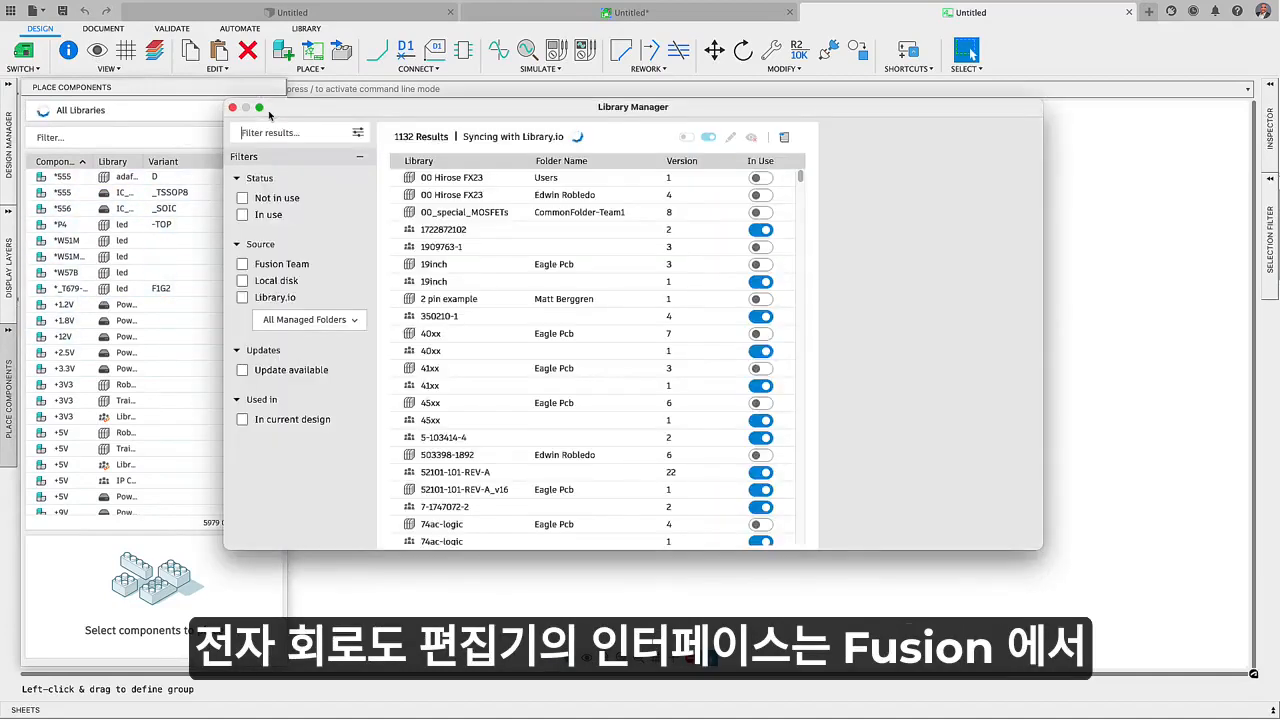
text(to)
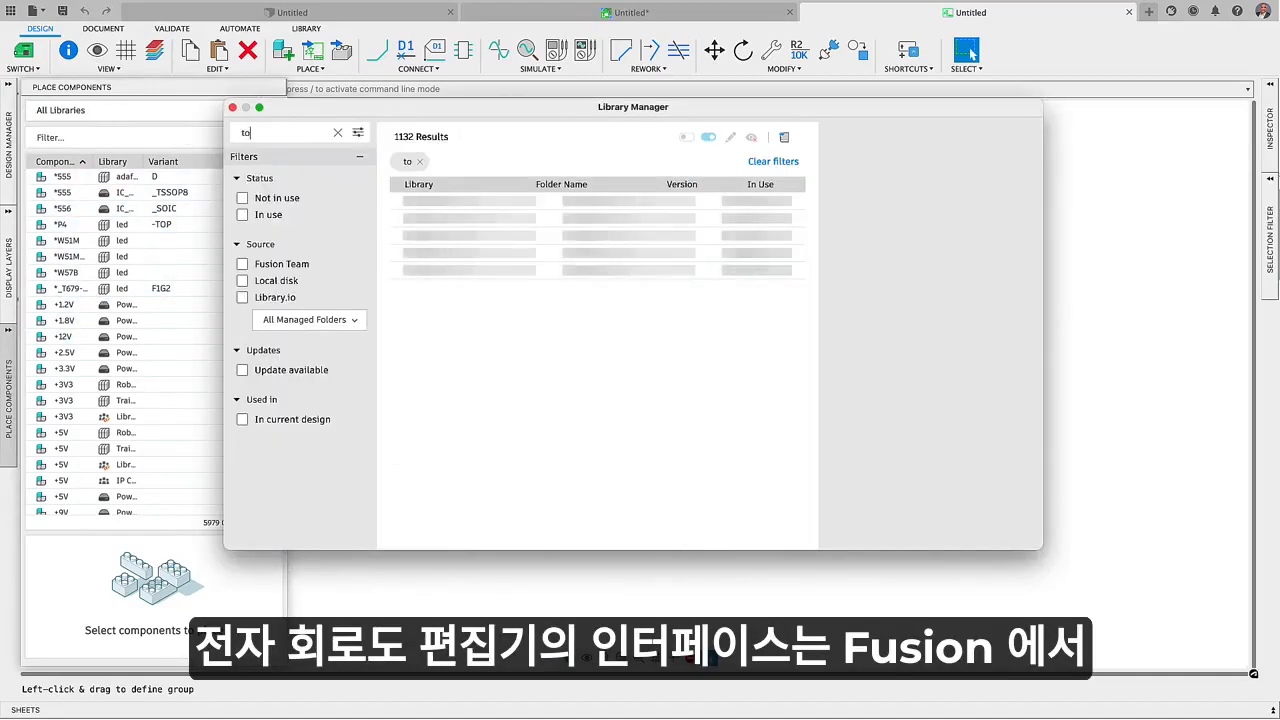
text(to)
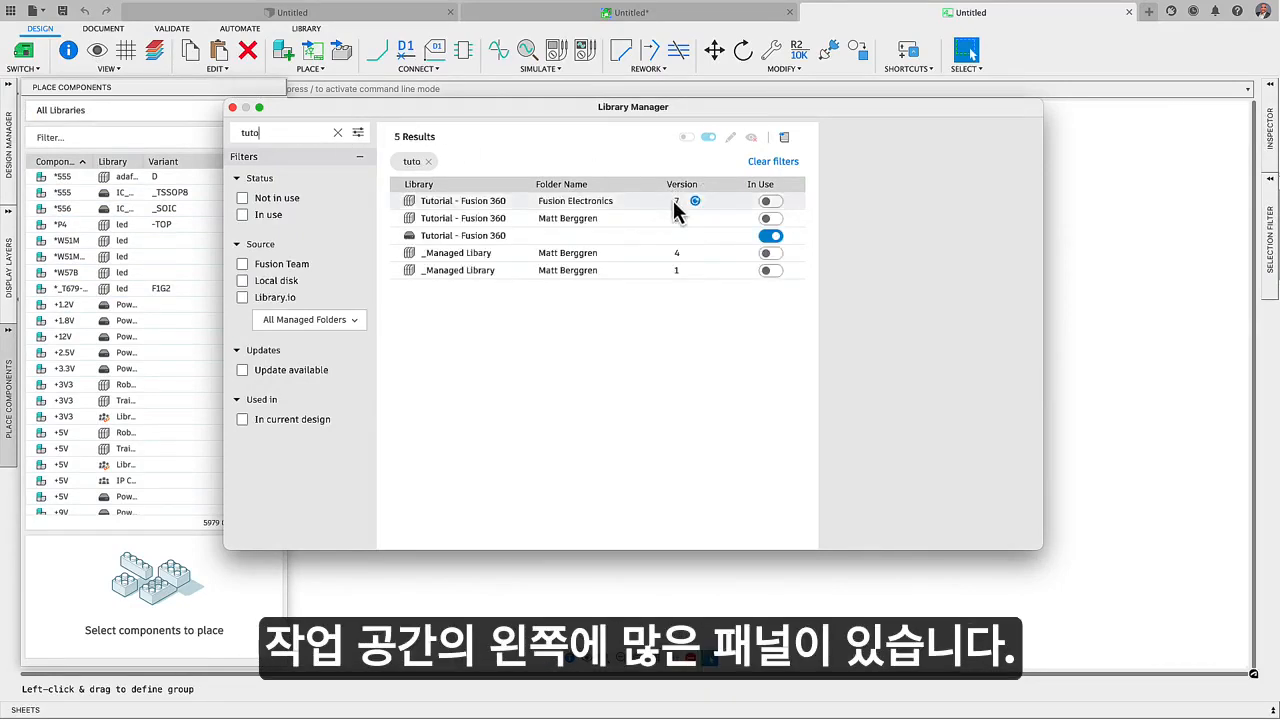
click(770, 203)
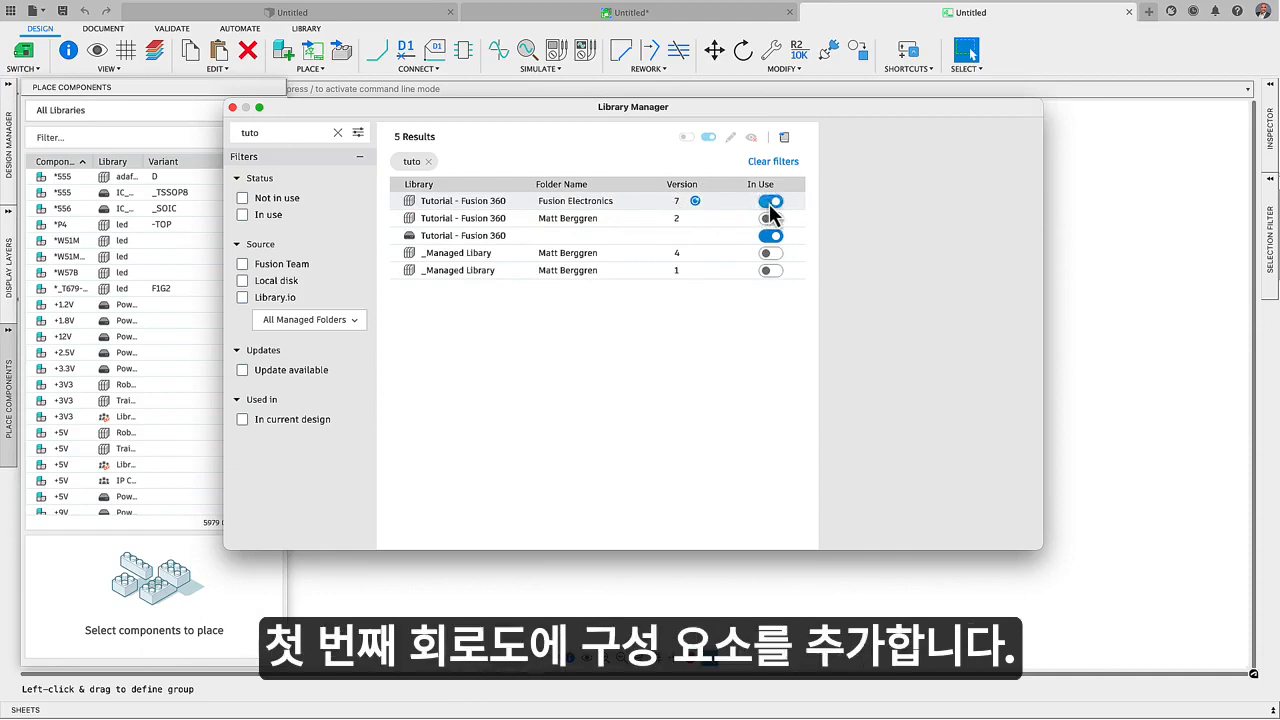
click(232, 107)
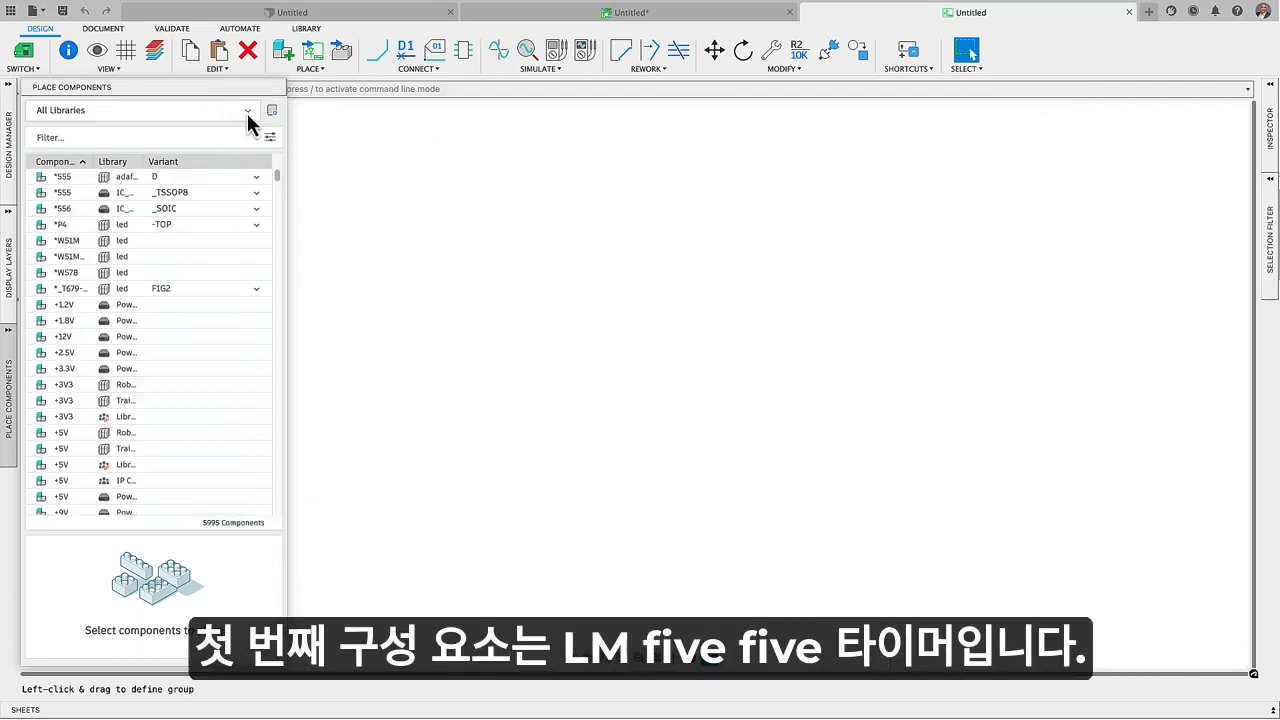
Step: Limit the component list to the managed Tutorial - Fusion 360 library, version v7
click(247, 111)
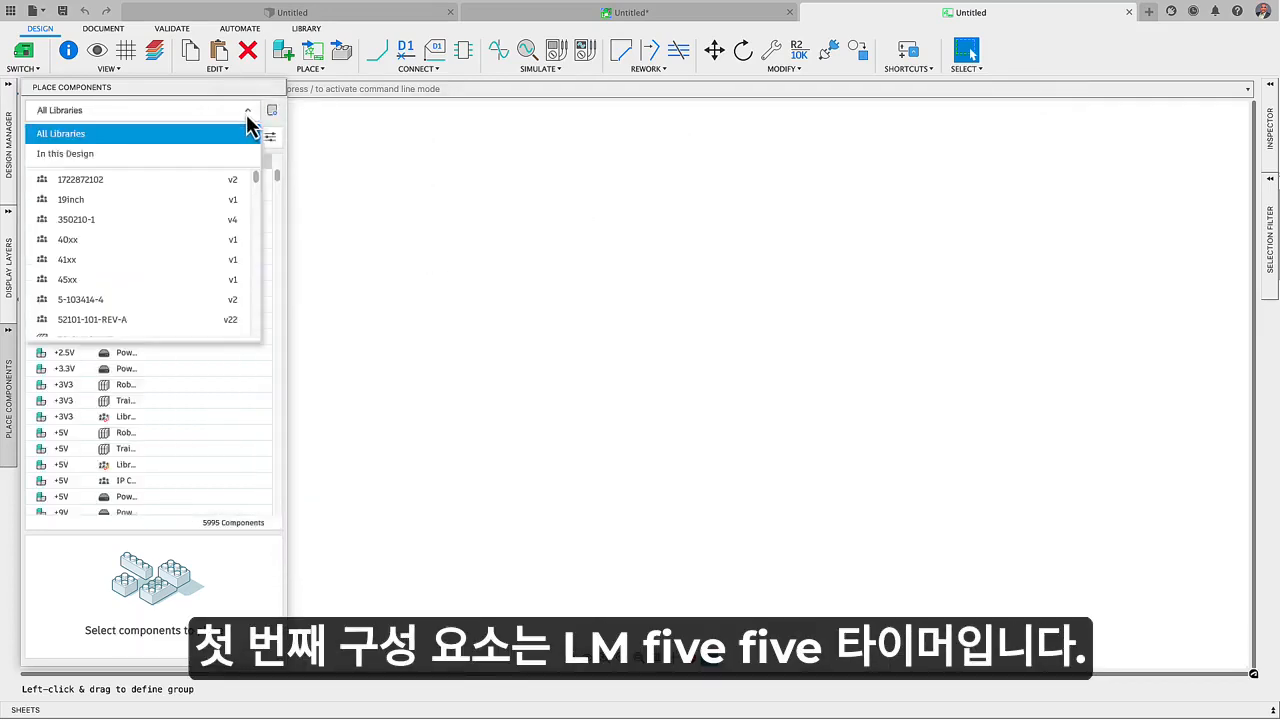
text(tu)
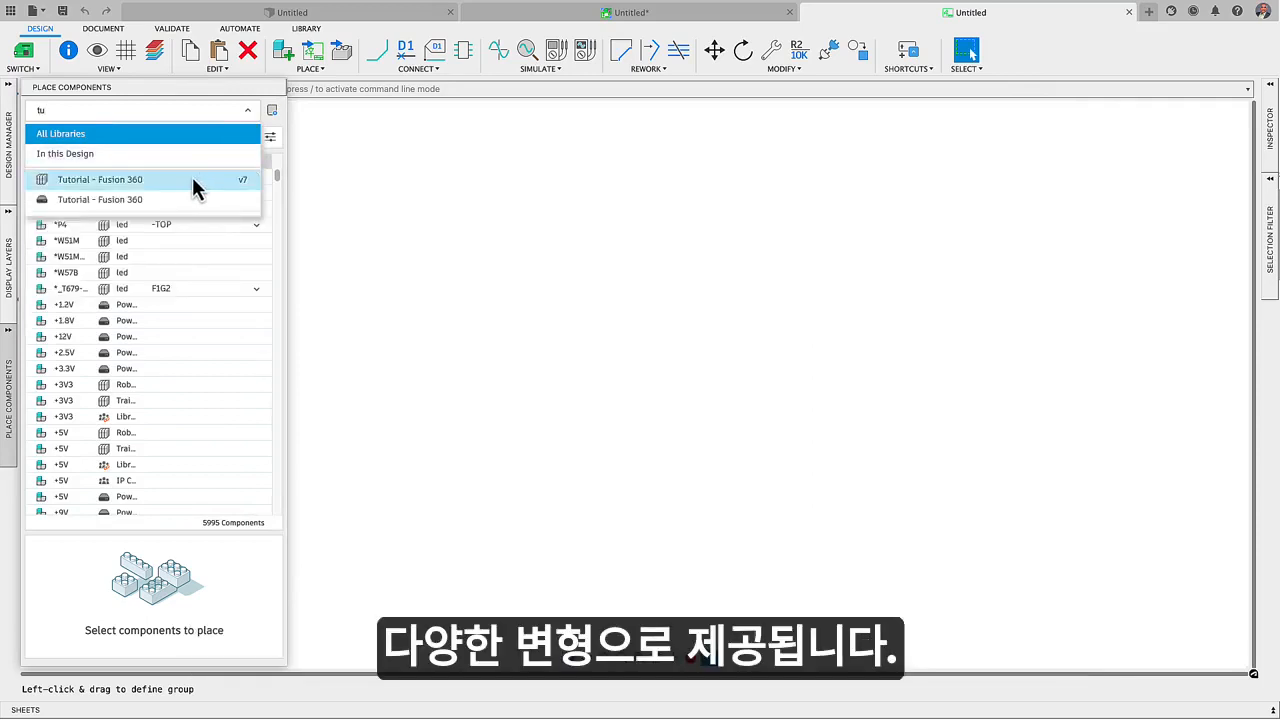
click(193, 192)
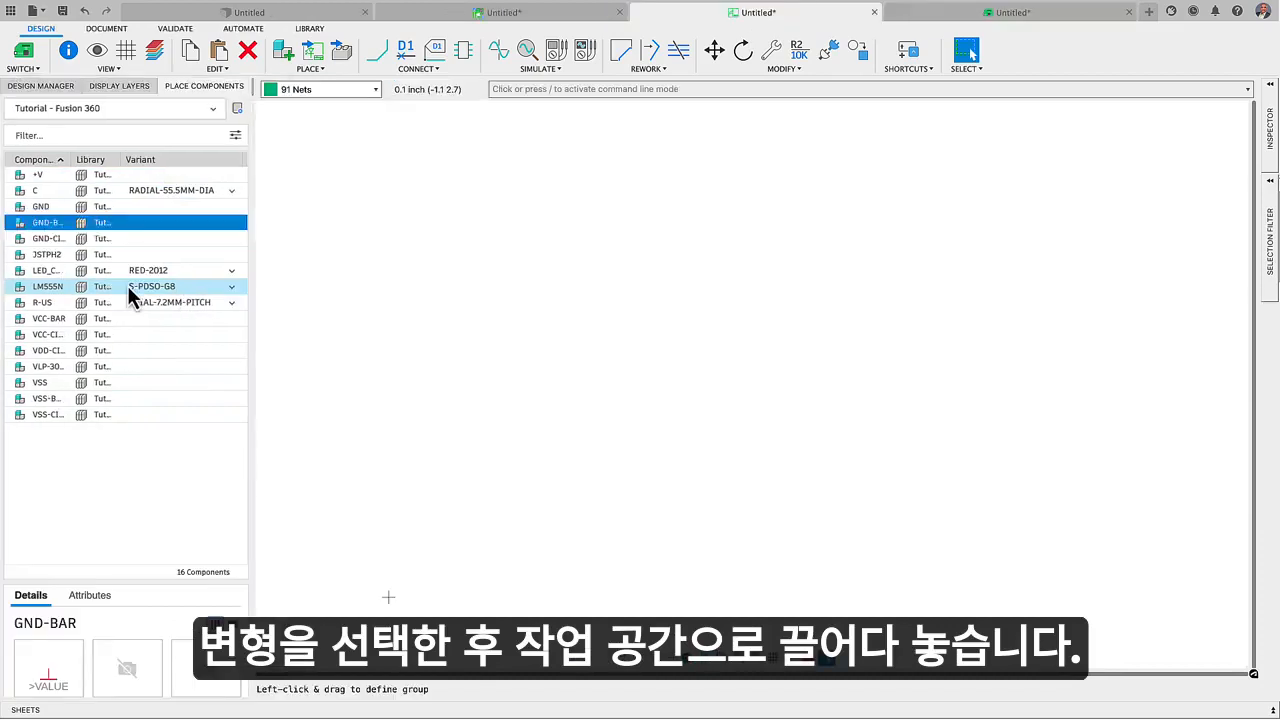
Step: Place one LM555N timer, variant D0008A, near the middle of the schematic, unrotated and unmirrored with GND at its upper-left pin
click(129, 288)
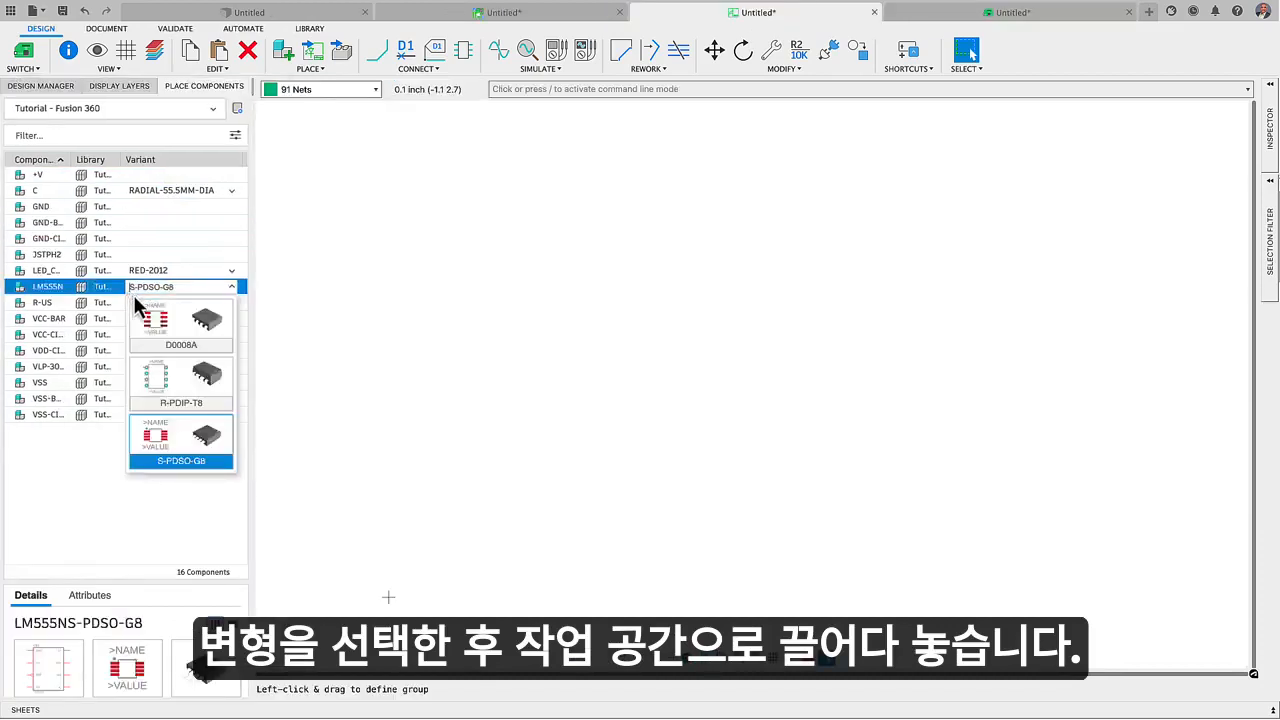
click(168, 328)
drag(62, 296, 703, 366)
right_click(703, 366)
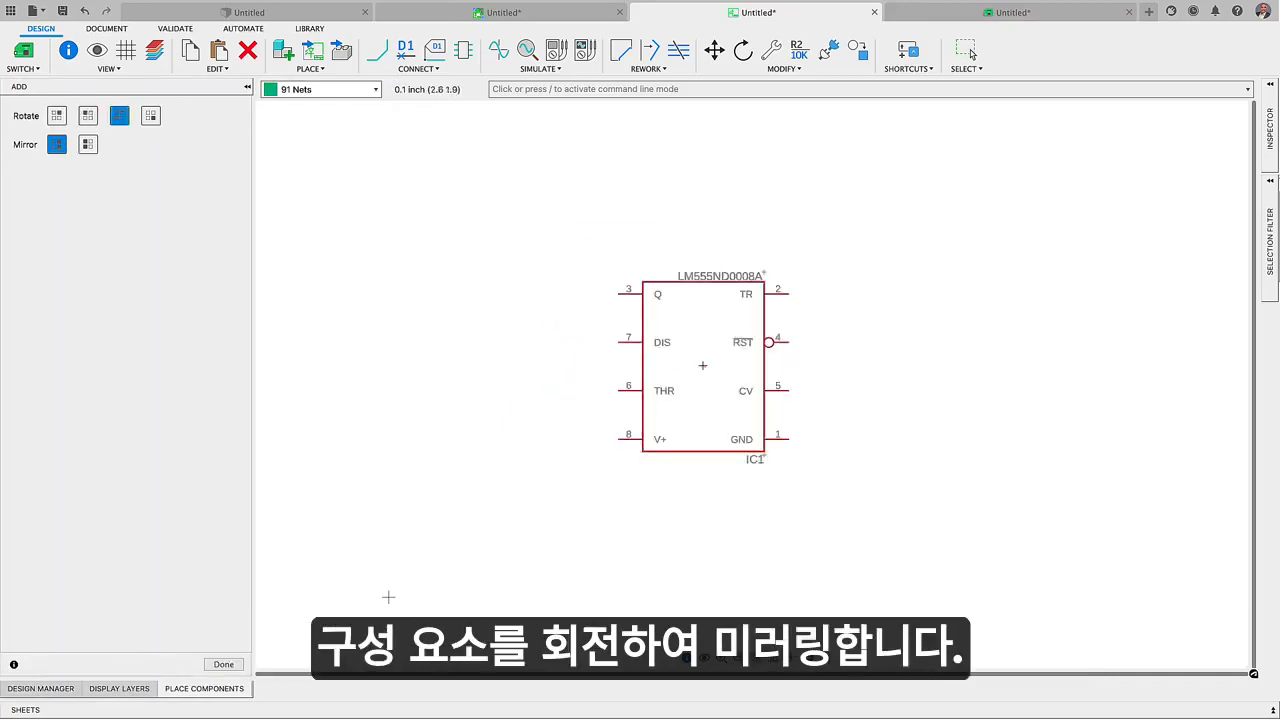
right_click(703, 366)
right_click(703, 366)
middle_click(703, 366)
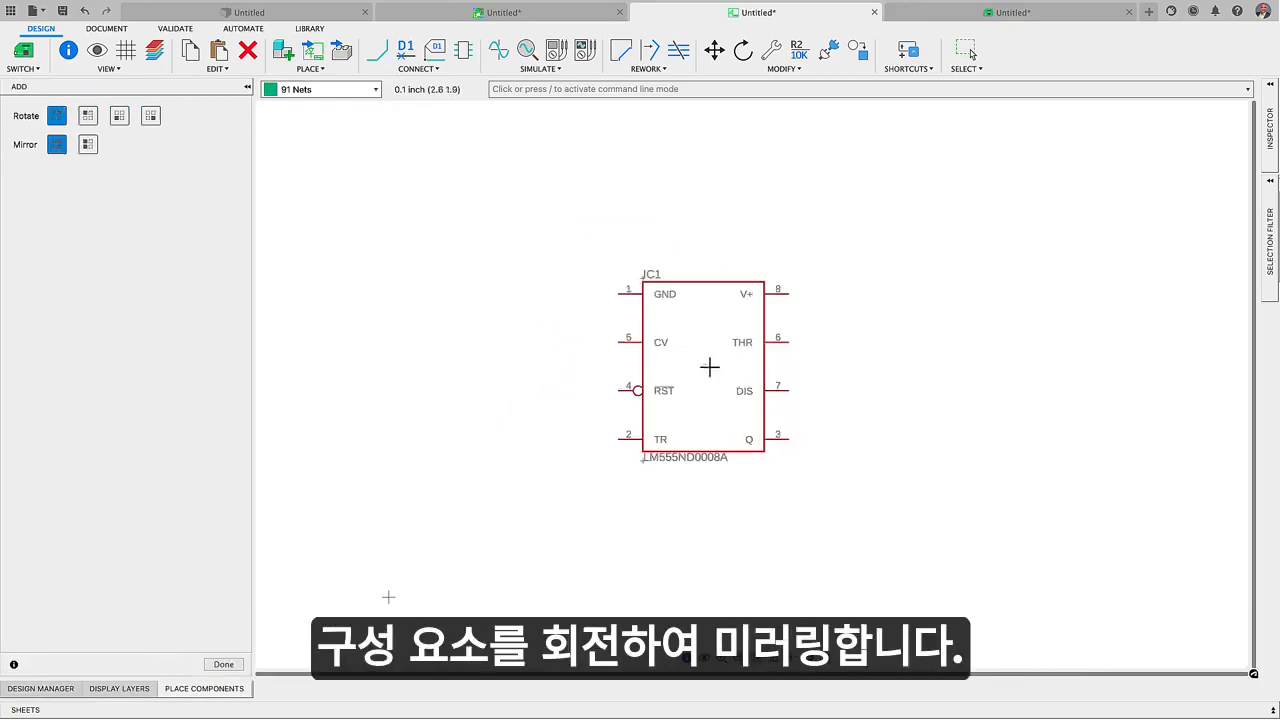
click(727, 355)
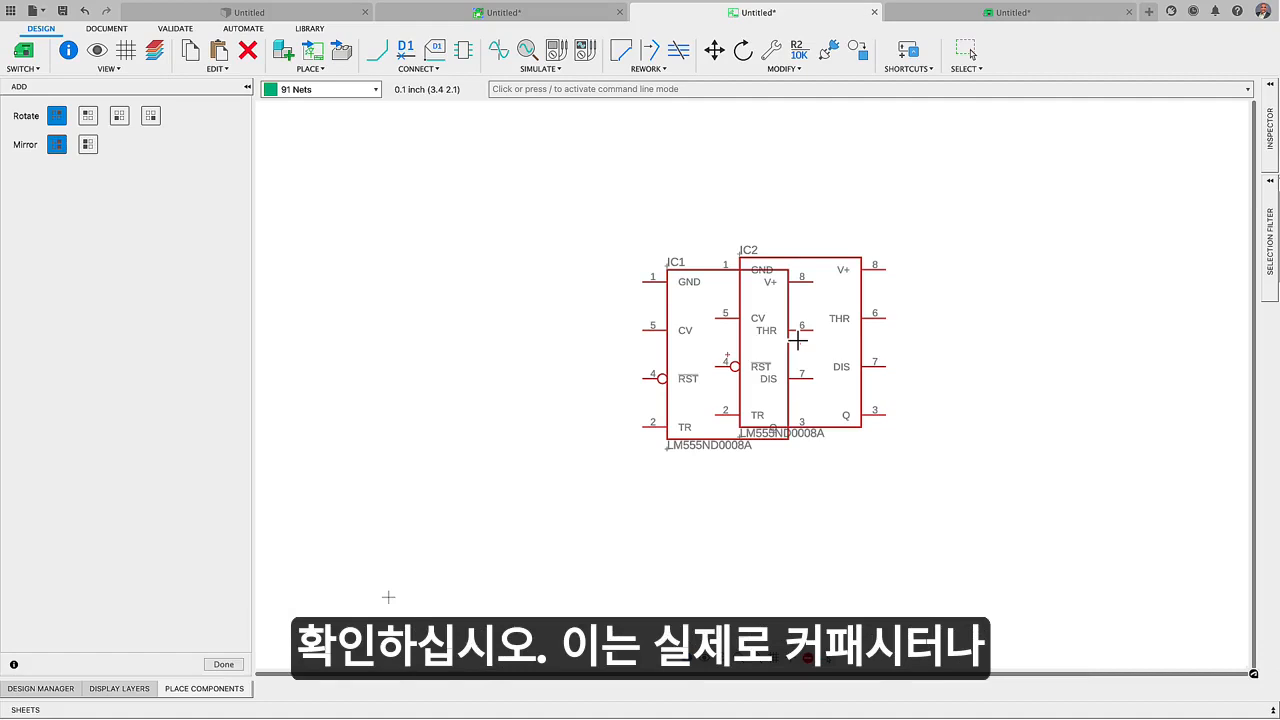
key(Escape)
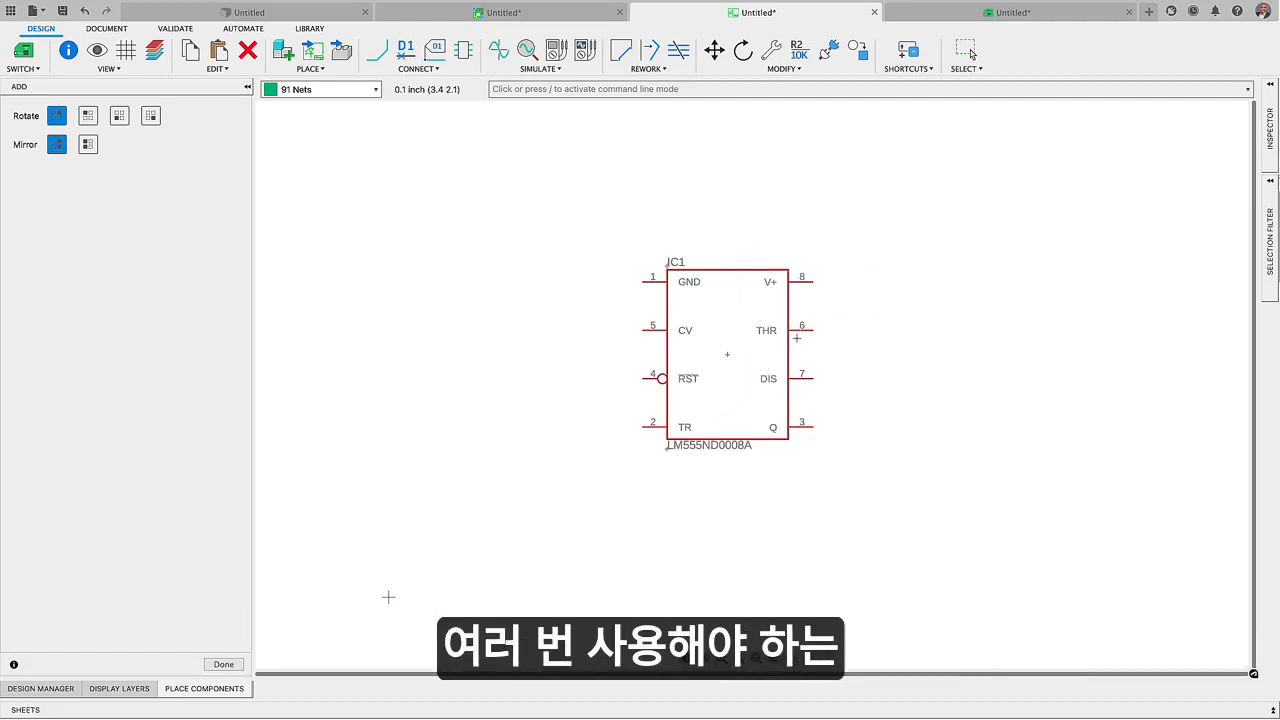
key(Escape)
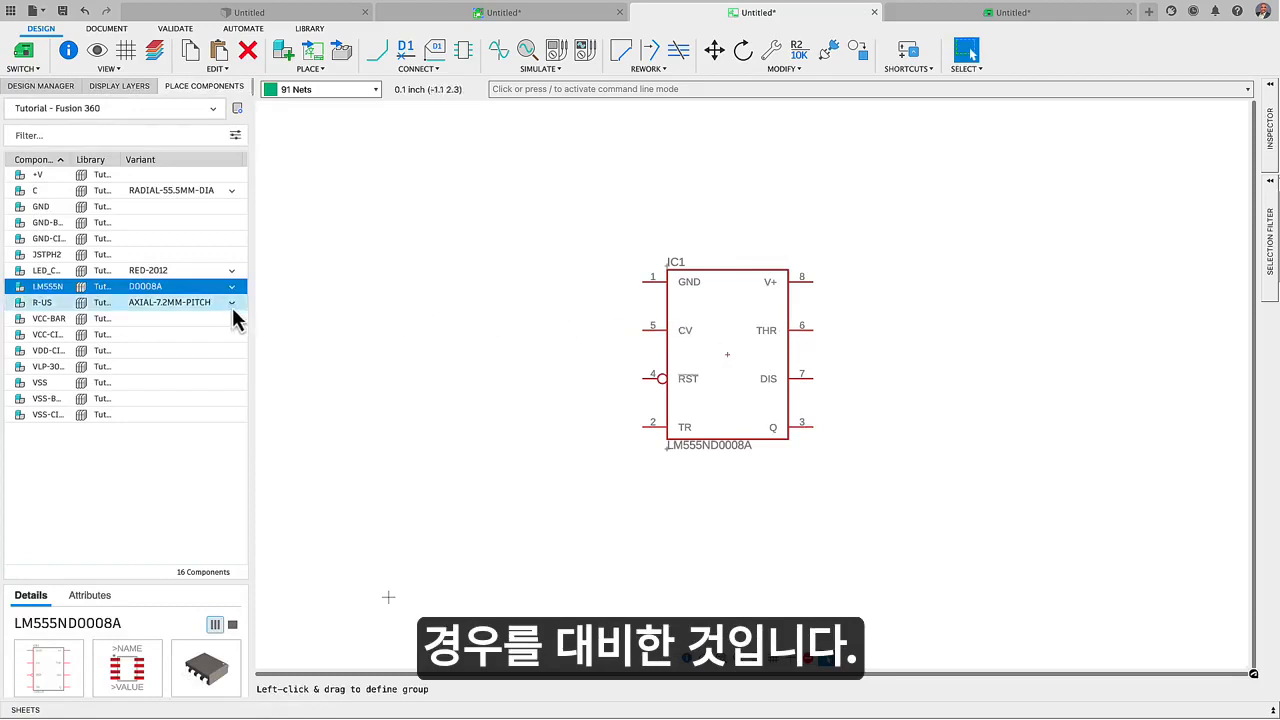
Step: Place four vertical R-US resistors, variant CHIP-1206, around the timer: one above and one below it on each side
click(233, 306)
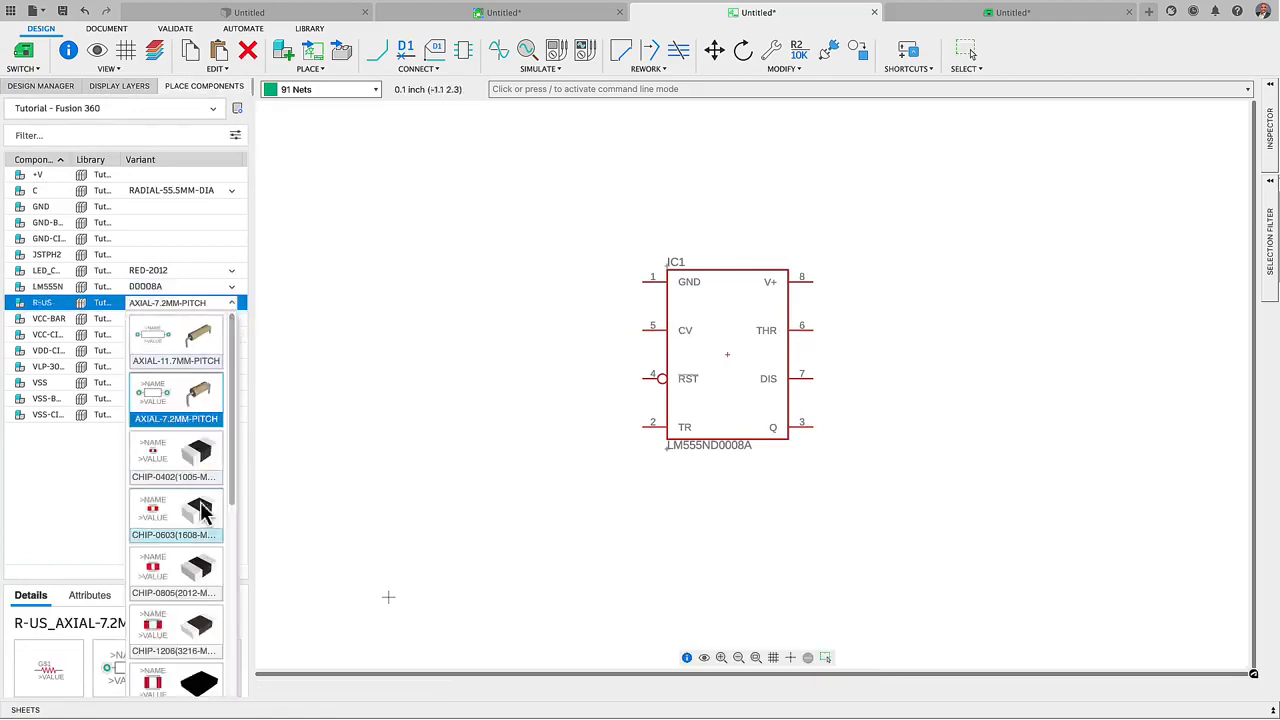
click(182, 625)
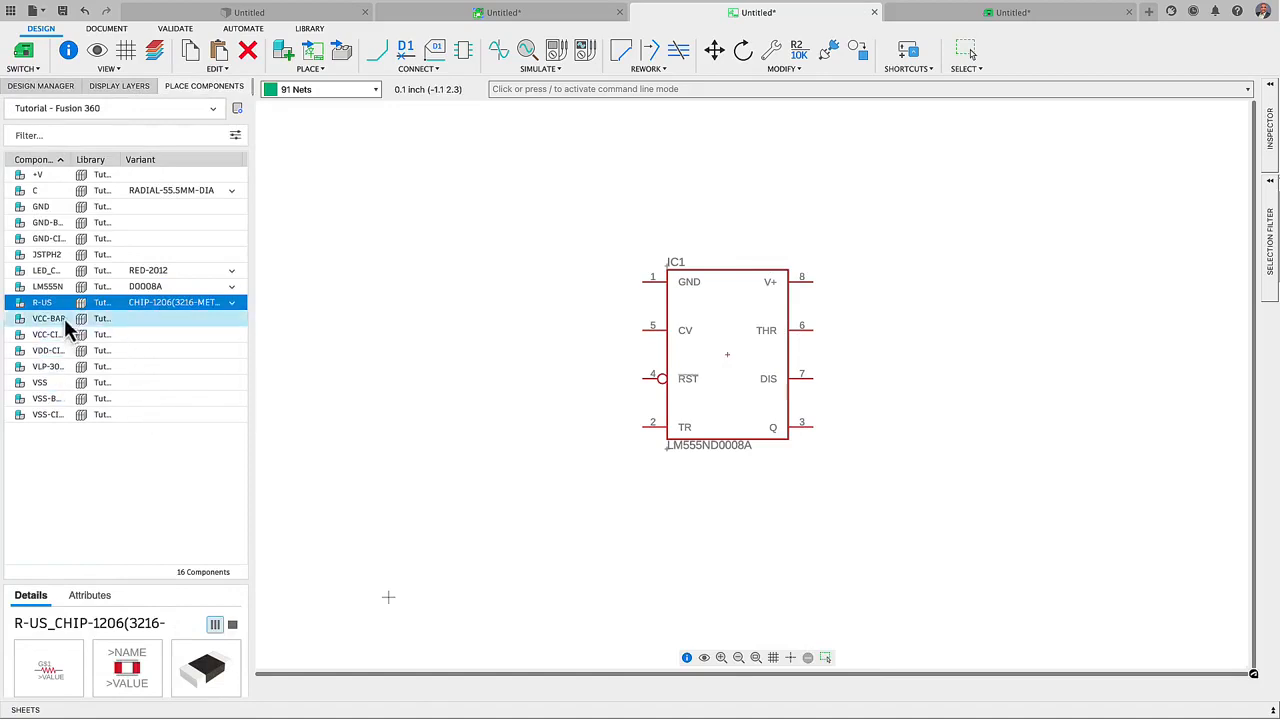
double_click(124, 308)
right_click(509, 260)
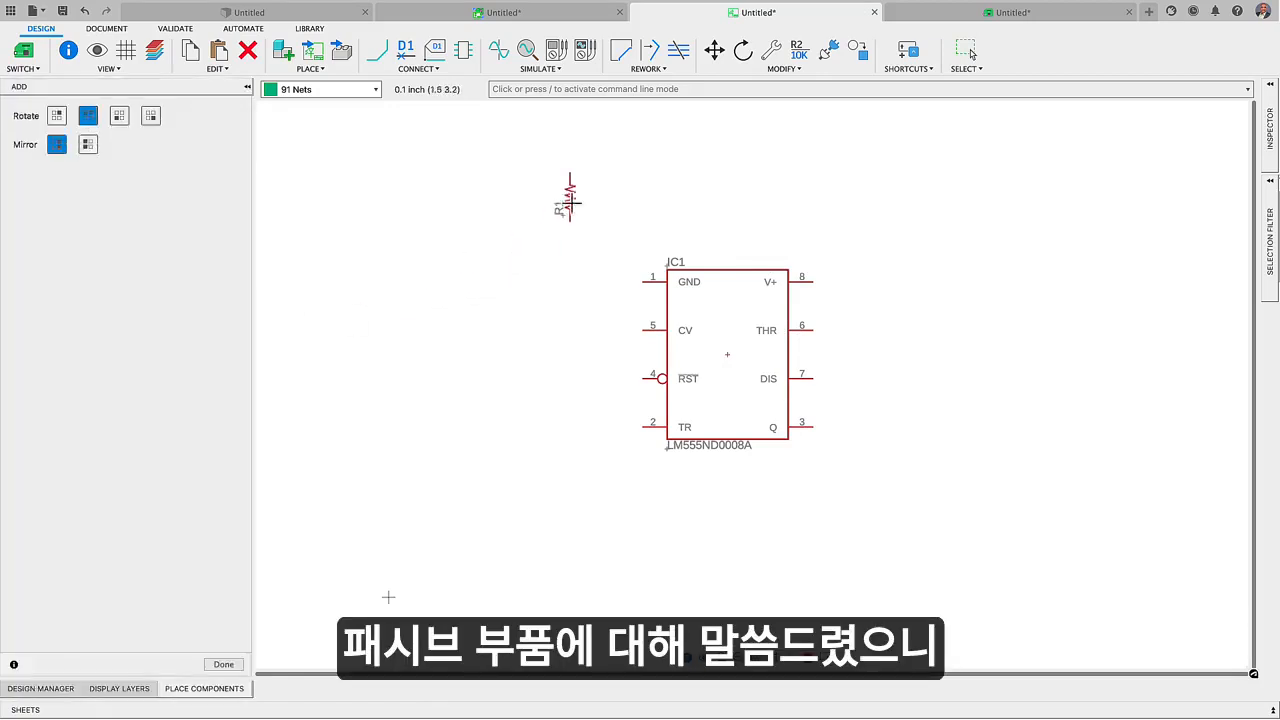
click(570, 172)
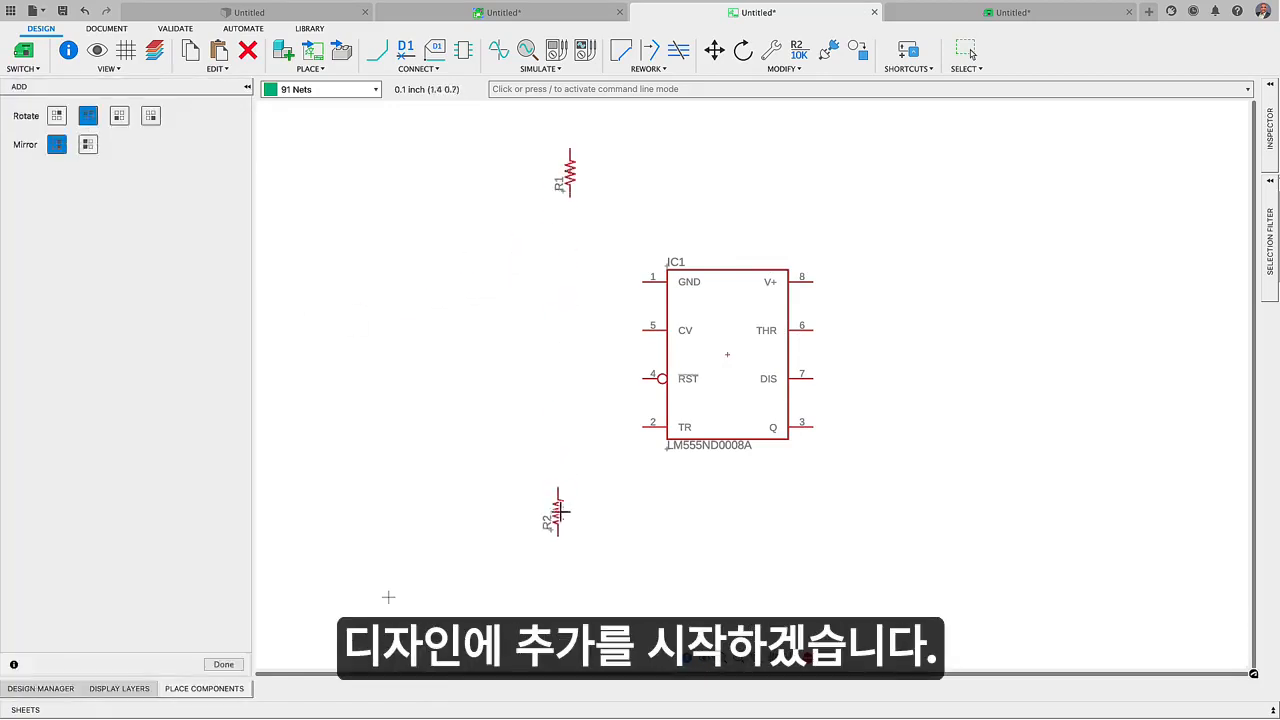
click(558, 514)
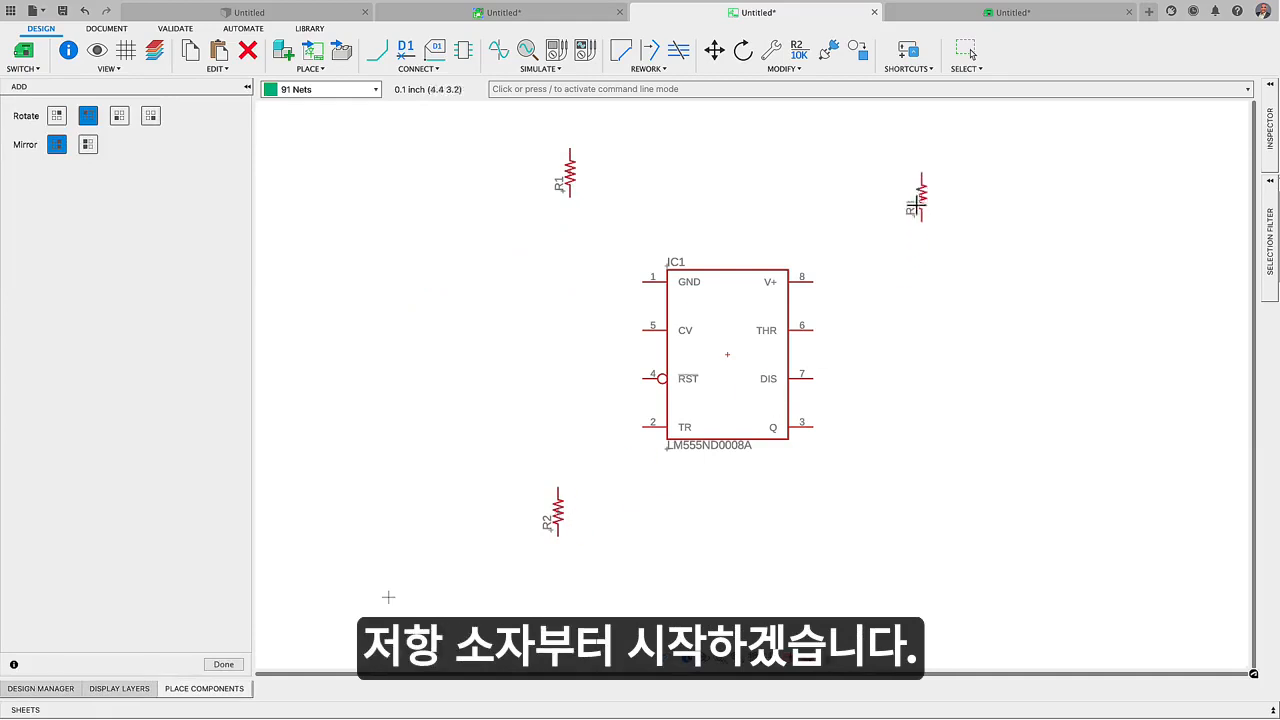
click(910, 187)
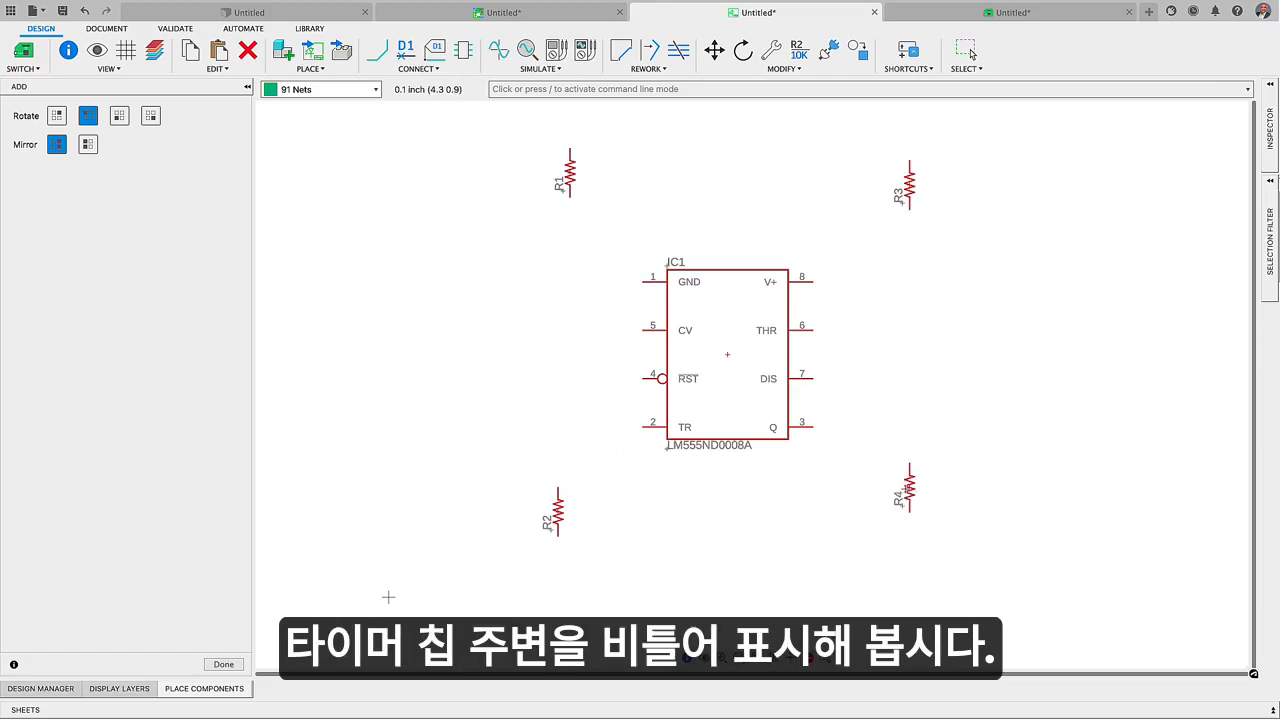
key(Escape)
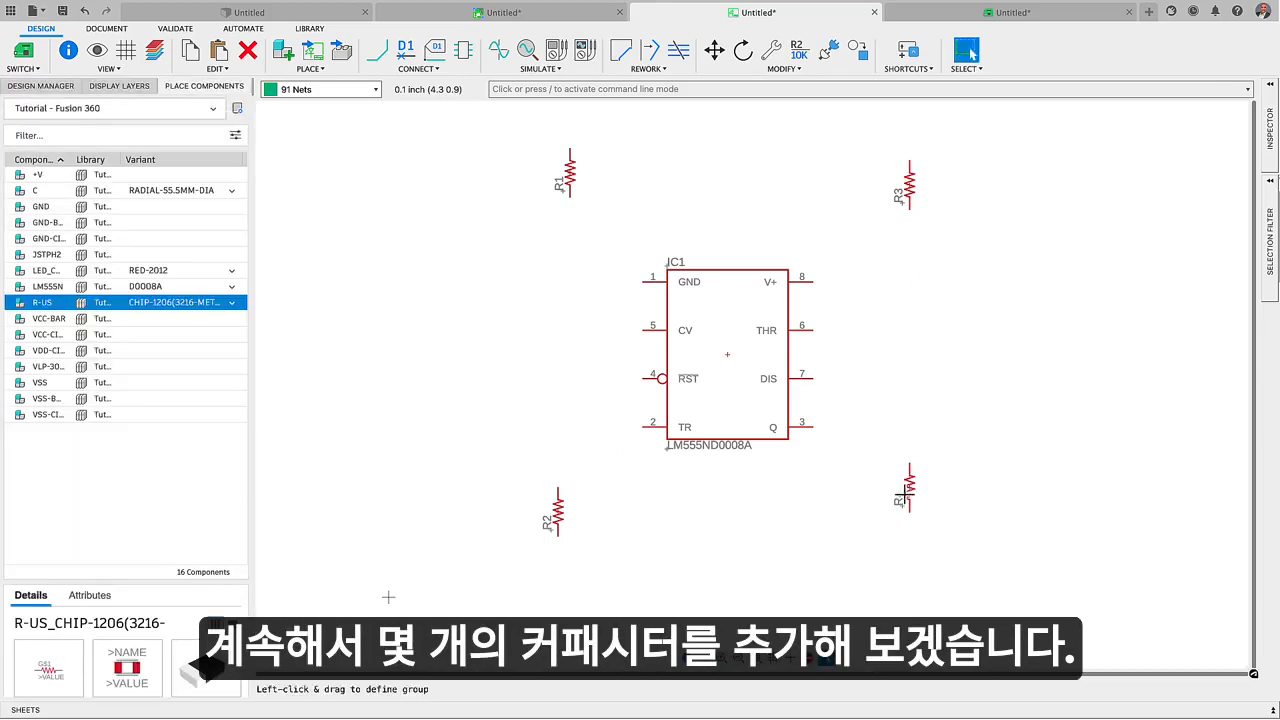
Step: Place two C capacitors, variant CHIP-1206(3216-METRIC), one left of the timer and one directly below R2
click(231, 190)
click(177, 460)
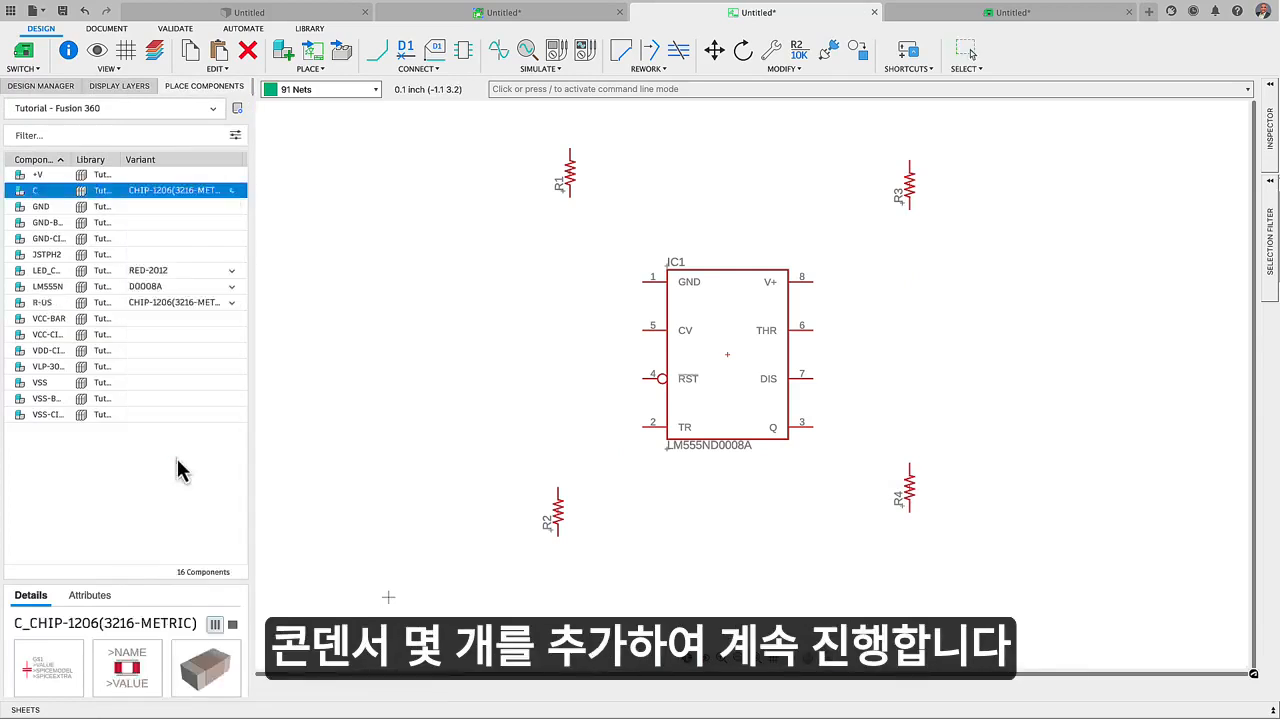
double_click(160, 195)
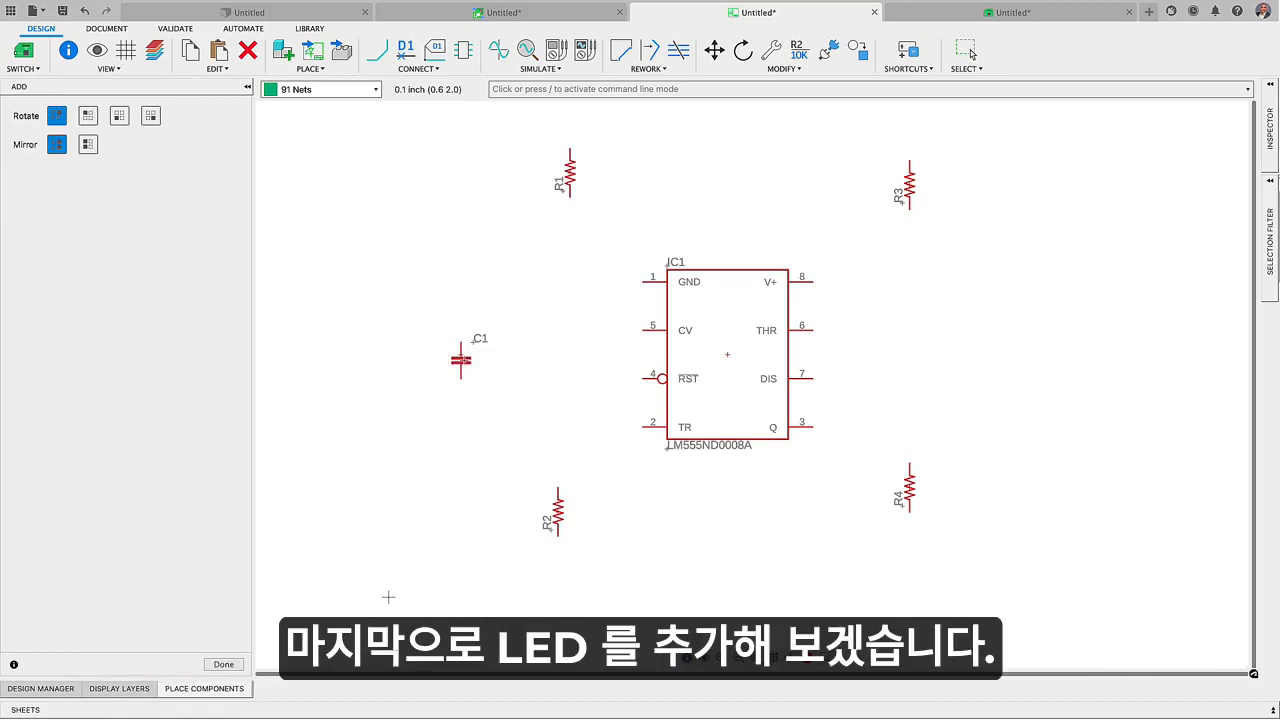
click(461, 360)
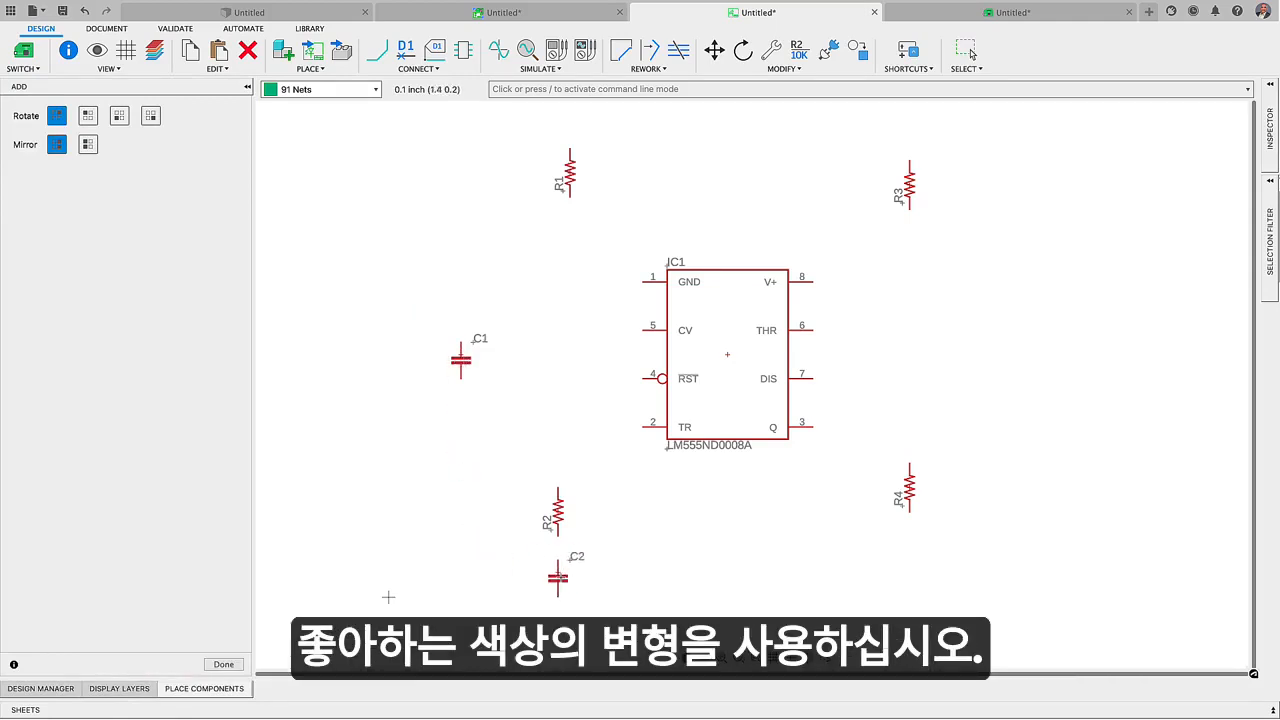
key(Escape)
Step: Place two LEDs, variant GREEN-2012, one directly above R3 and one below R4
click(231, 271)
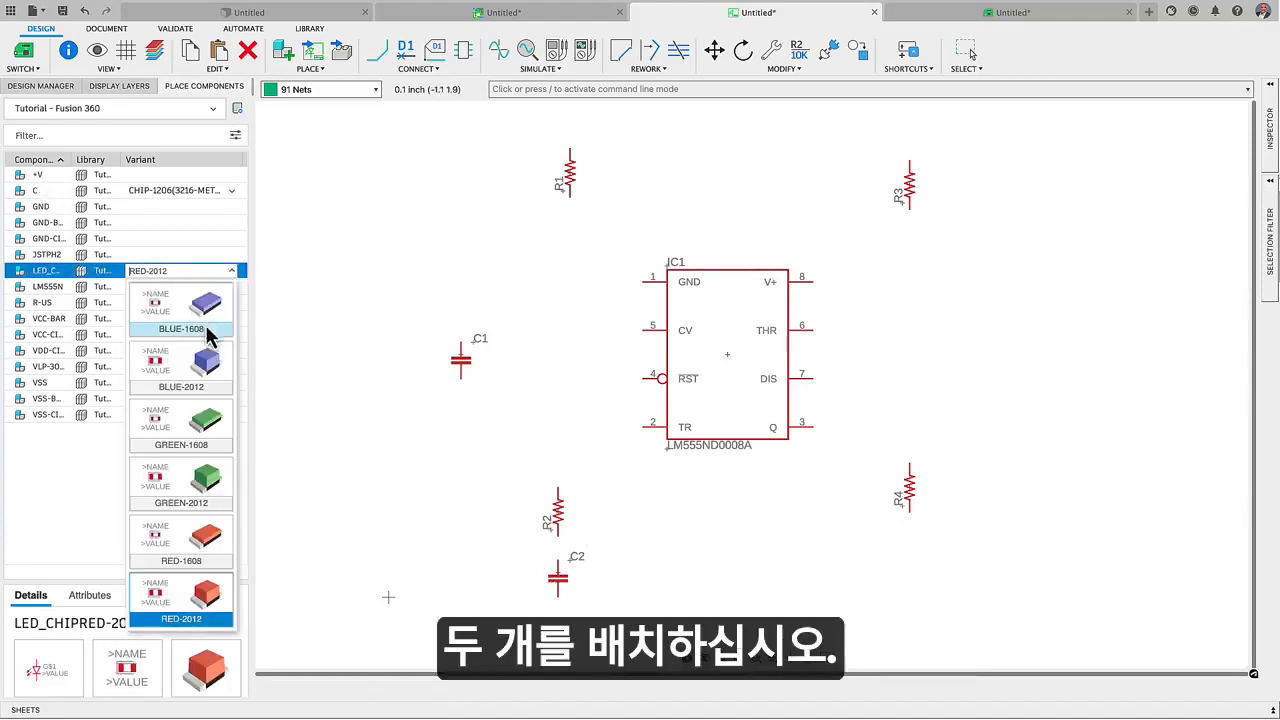
click(181, 486)
drag(155, 271, 875, 283)
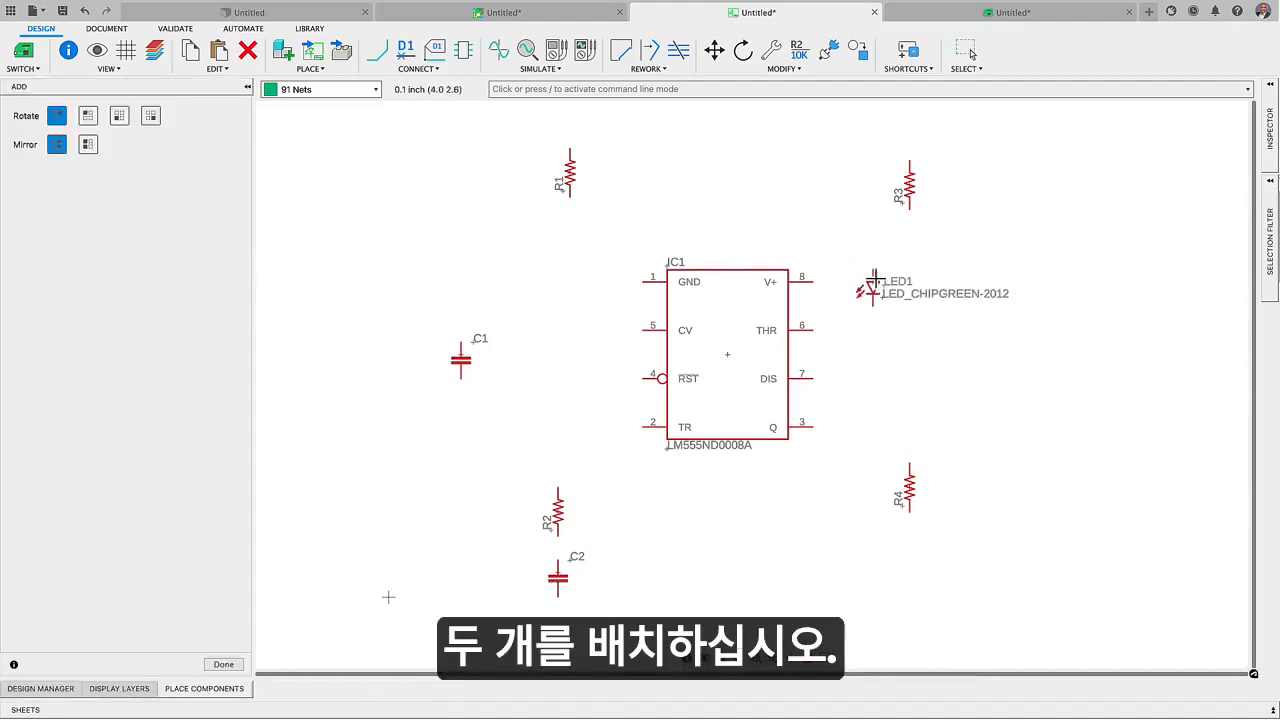
click(912, 122)
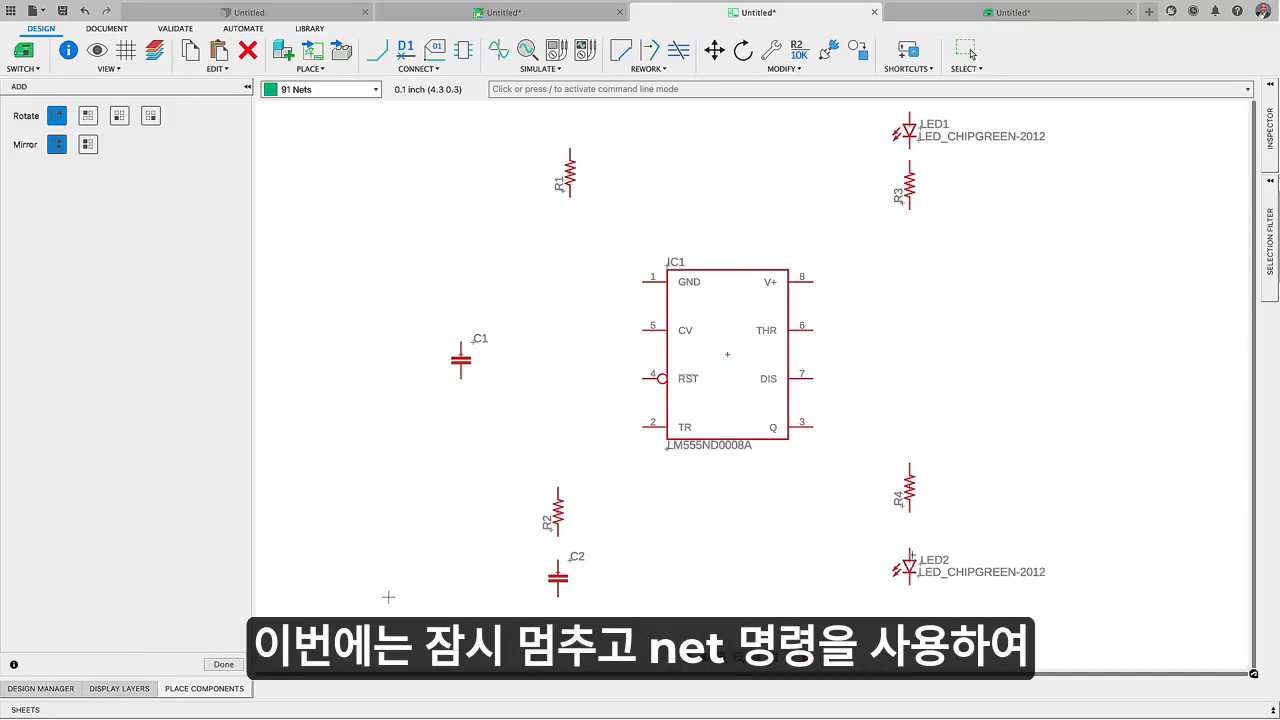
click(912, 555)
click(721, 657)
key(Escape)
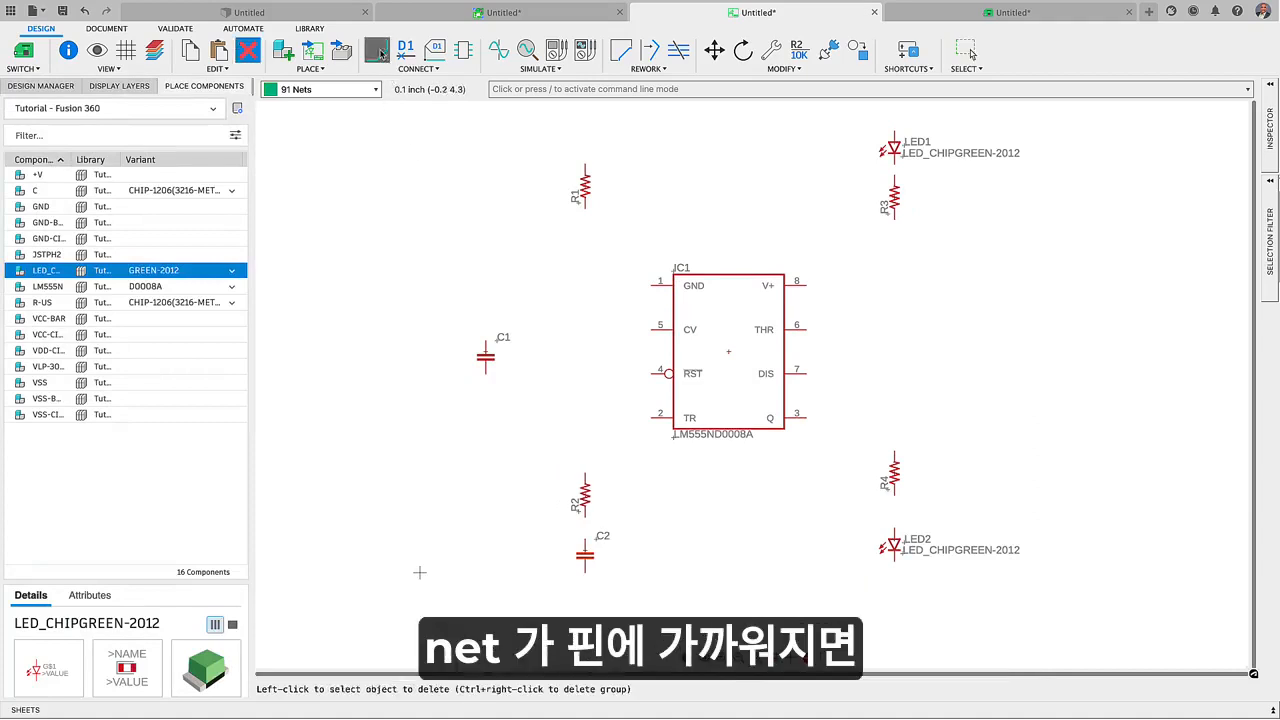
Step: Draw nets joining R1 to R2, R2 to C2, and the timer's CV pin to the upper pin of C1
click(377, 51)
click(585, 205)
click(585, 487)
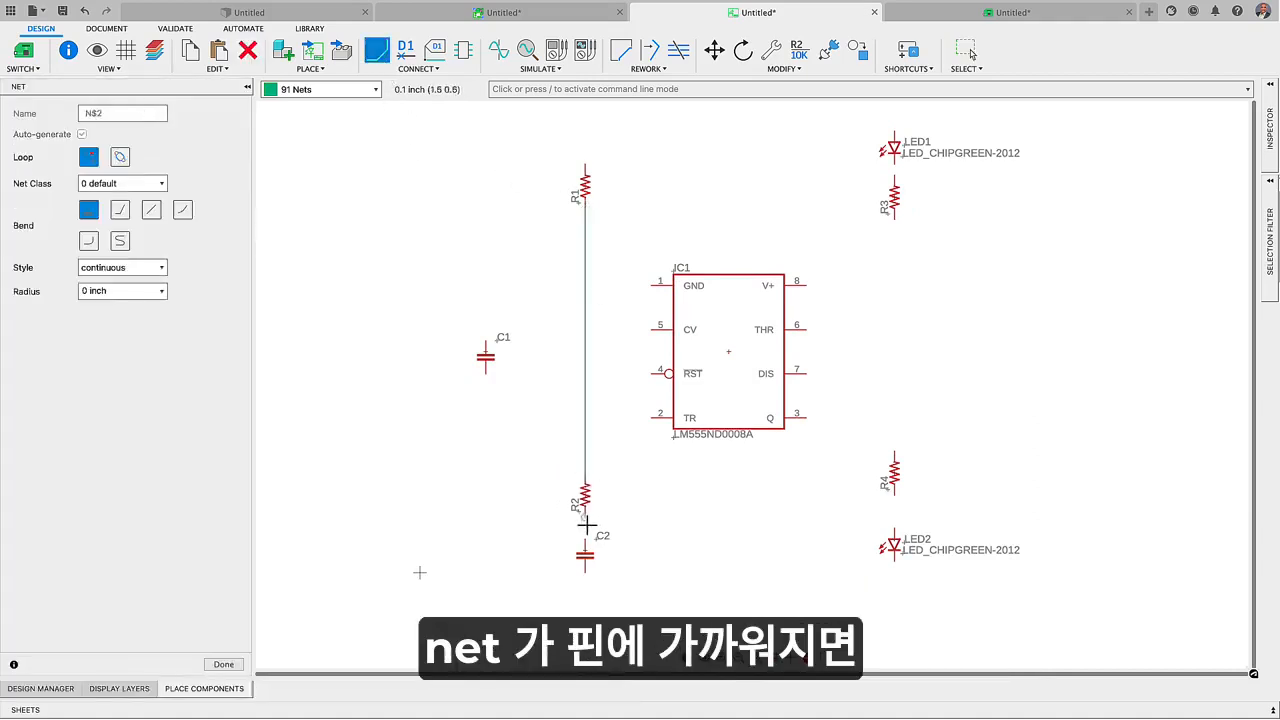
click(585, 541)
scroll(646, 343, up, 1)
click(652, 328)
click(453, 341)
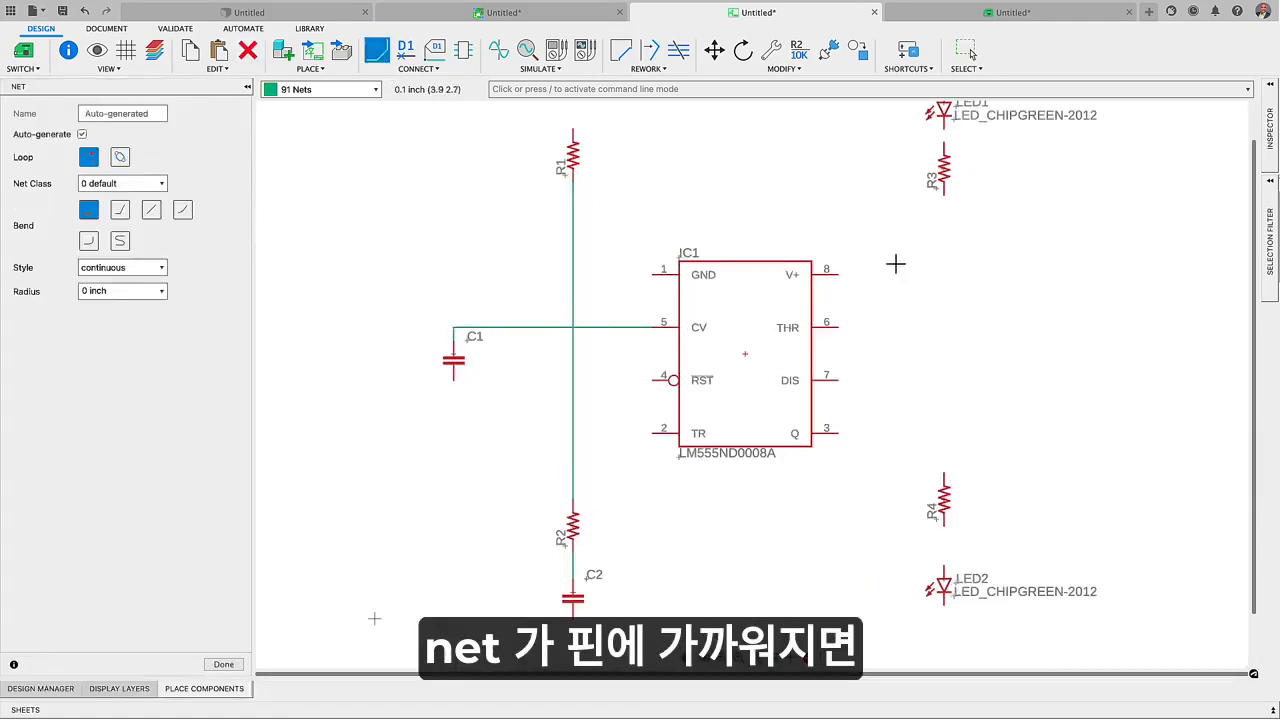
Step: Wire R3 down to R4, R4 to LED2, and R3 up to LED1 with nets
click(944, 192)
click(944, 474)
click(944, 525)
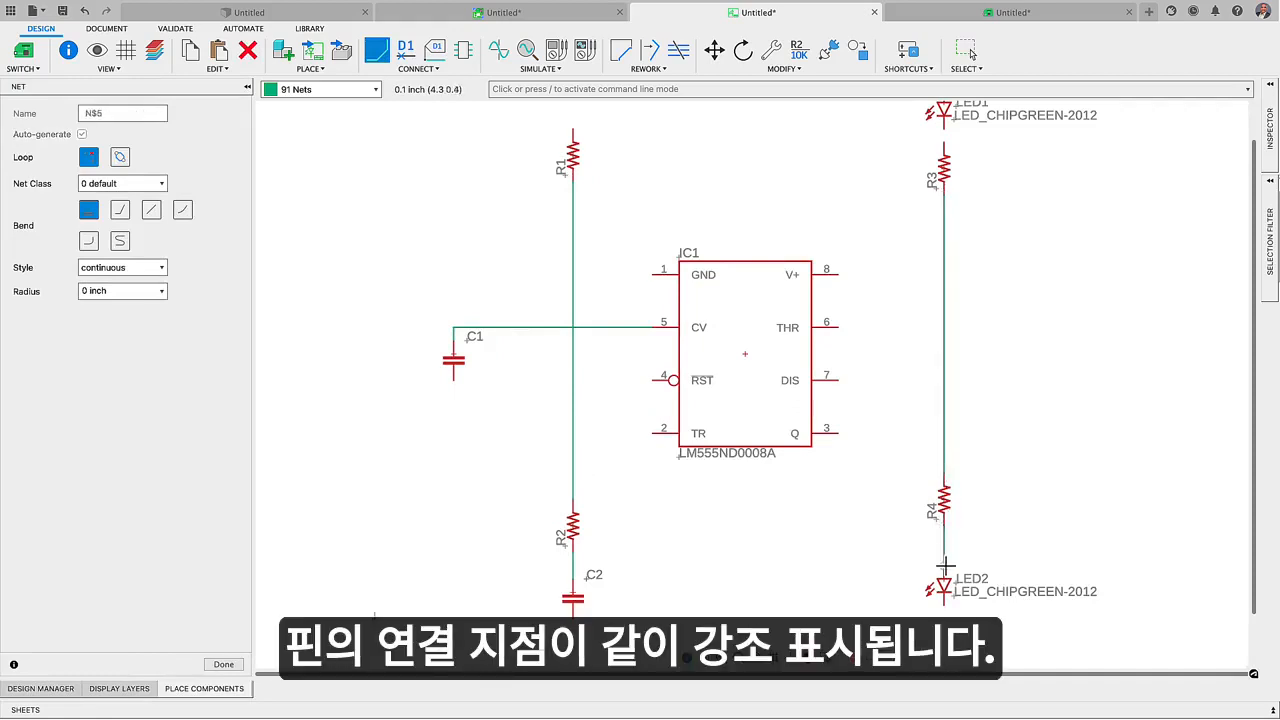
click(944, 576)
click(944, 146)
click(944, 126)
Step: Connect the timer's TR pin to the R1–R2 net just above R2, and its Q pin to the R3–R4 net
click(652, 430)
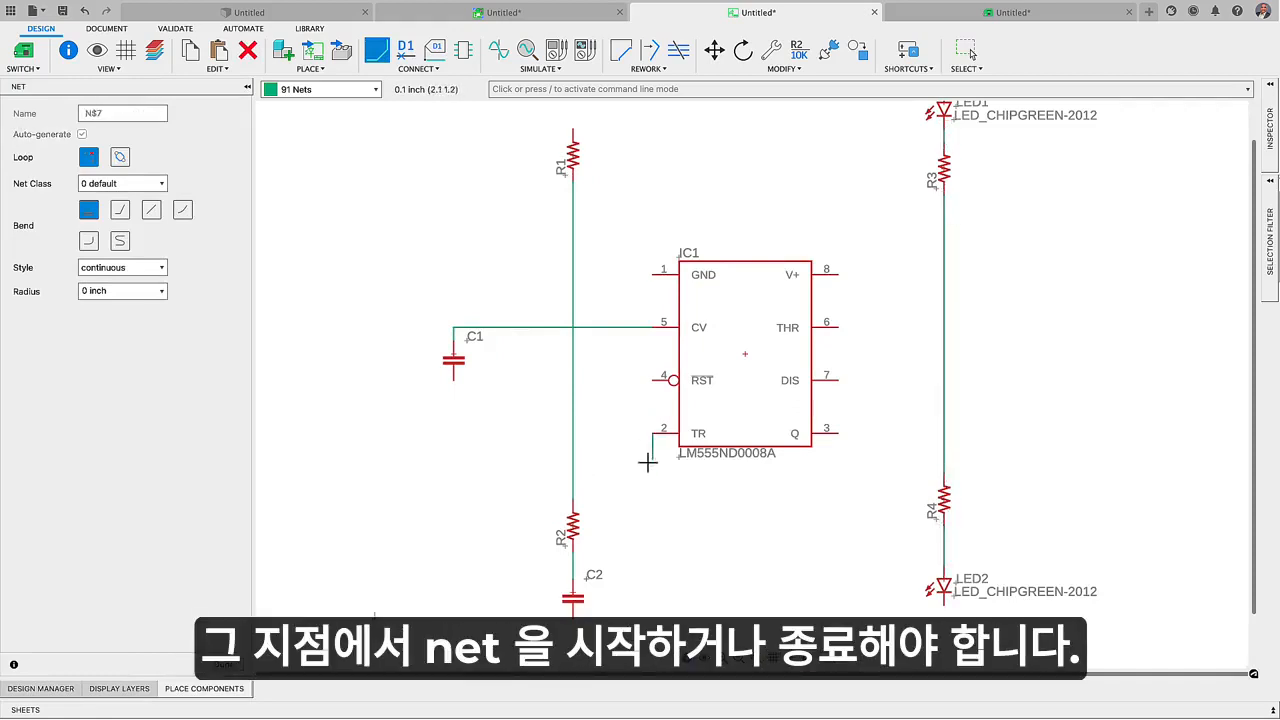
click(572, 460)
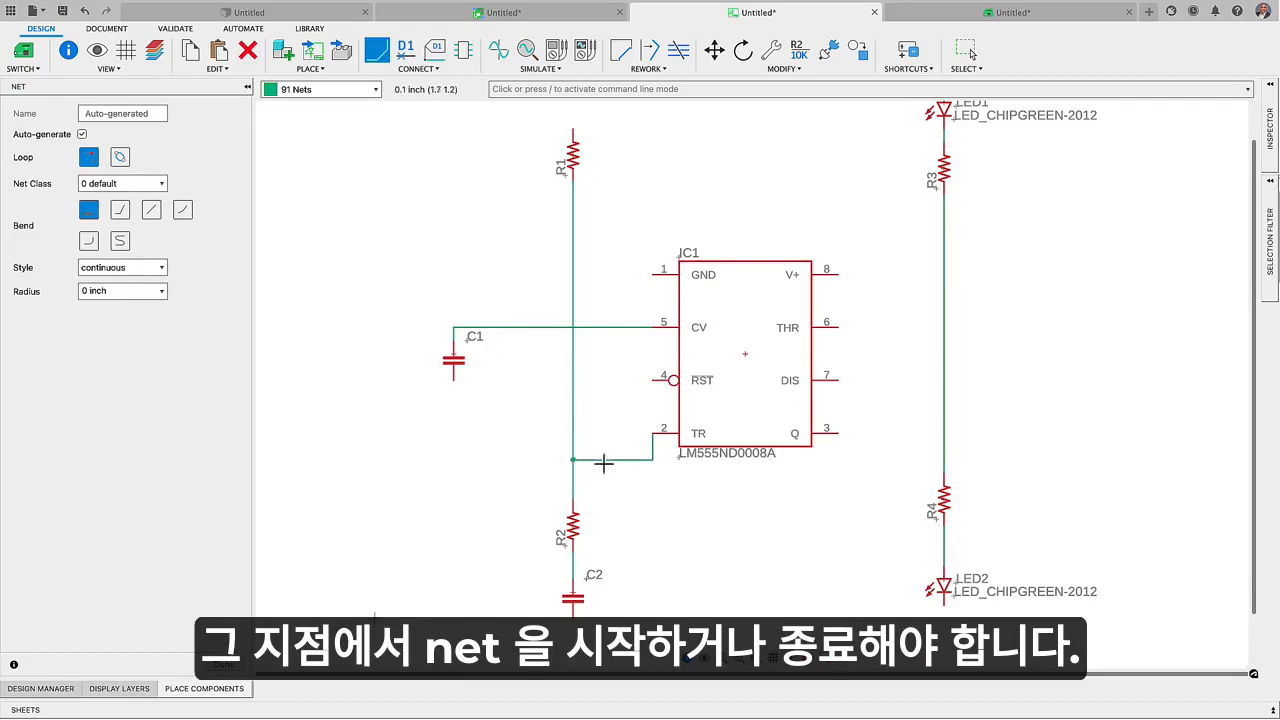
click(838, 429)
click(944, 434)
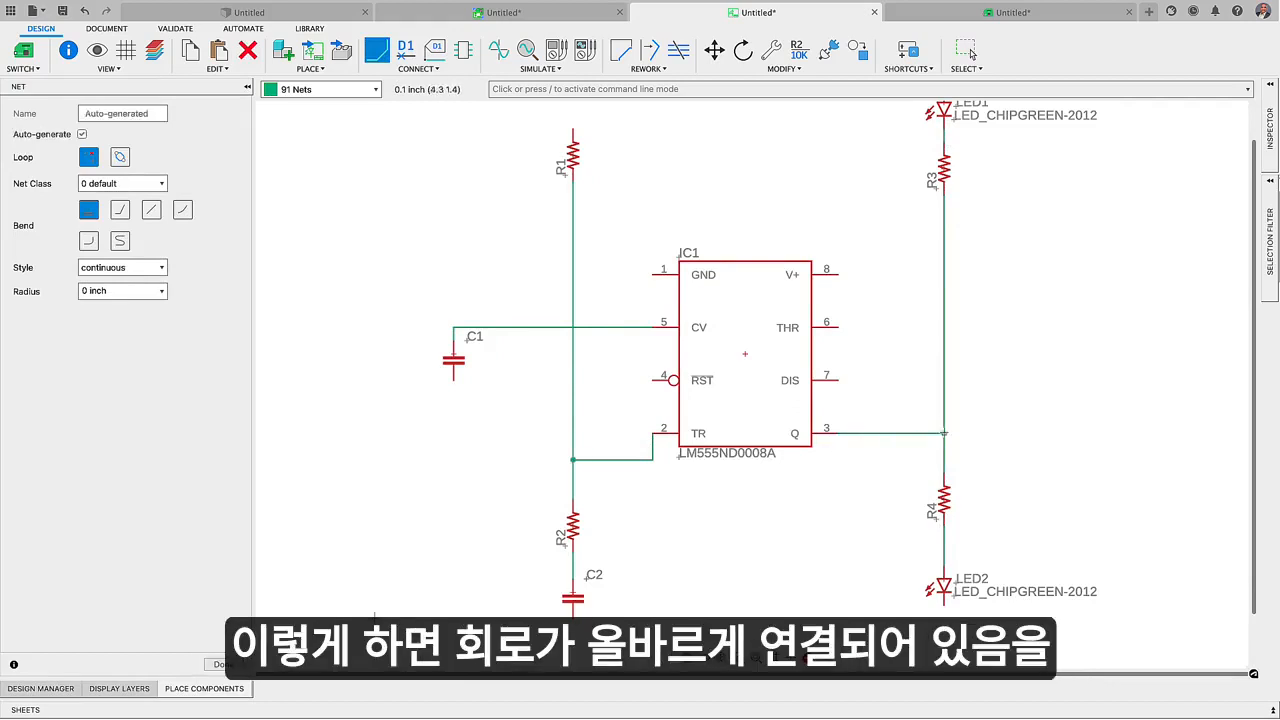
Step: Route the timer's THR pin beneath the chip to the R2–C2 net, and its DIS pin above the chip to the R1–R2 net
click(838, 328)
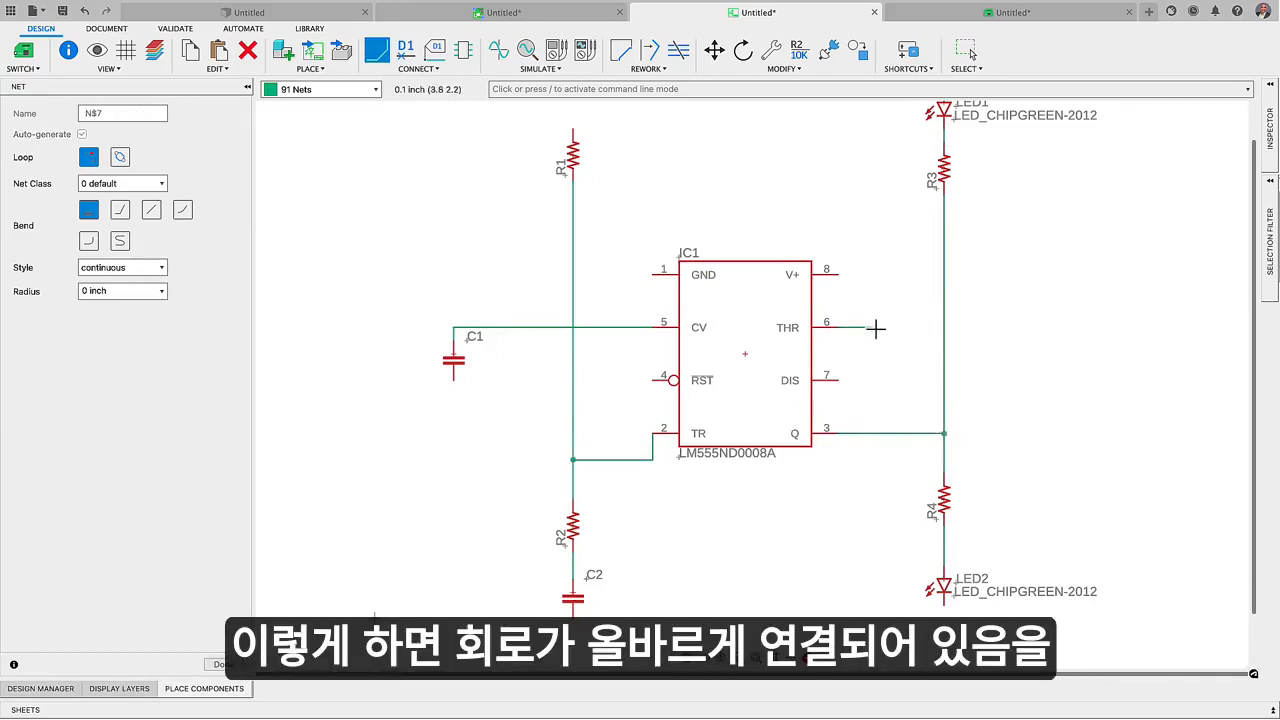
click(877, 328)
click(572, 565)
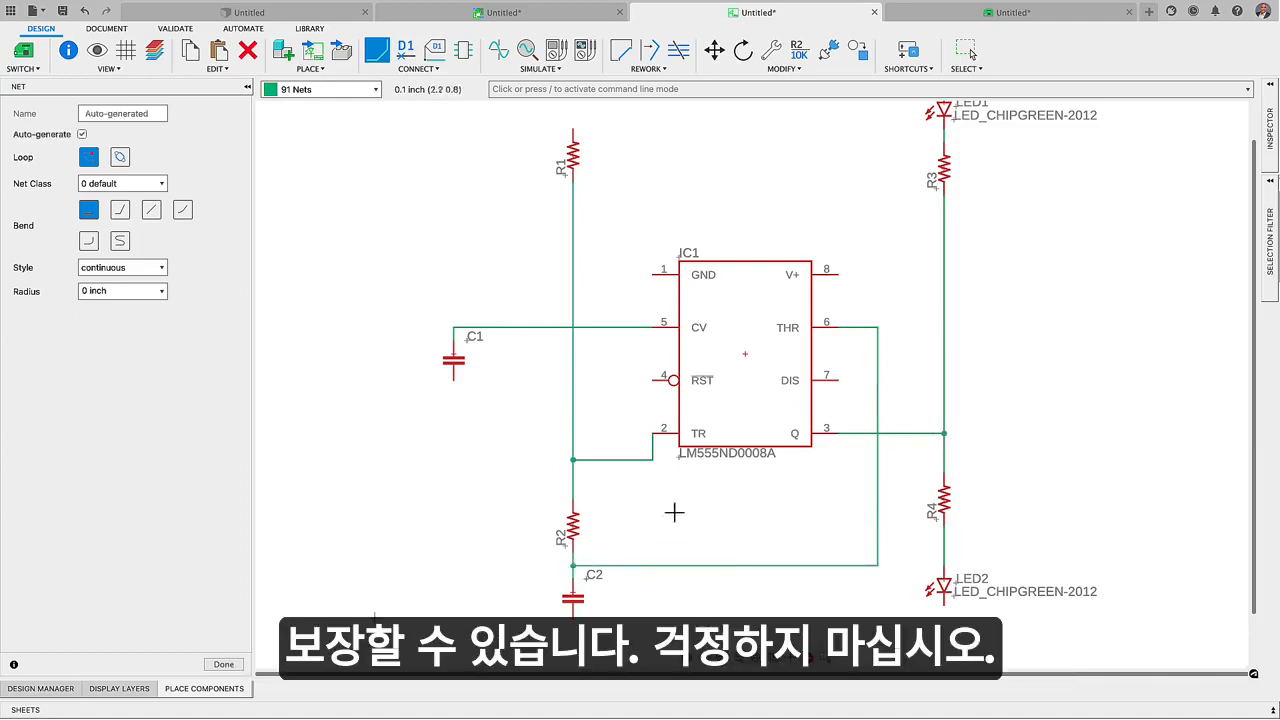
click(838, 380)
click(891, 381)
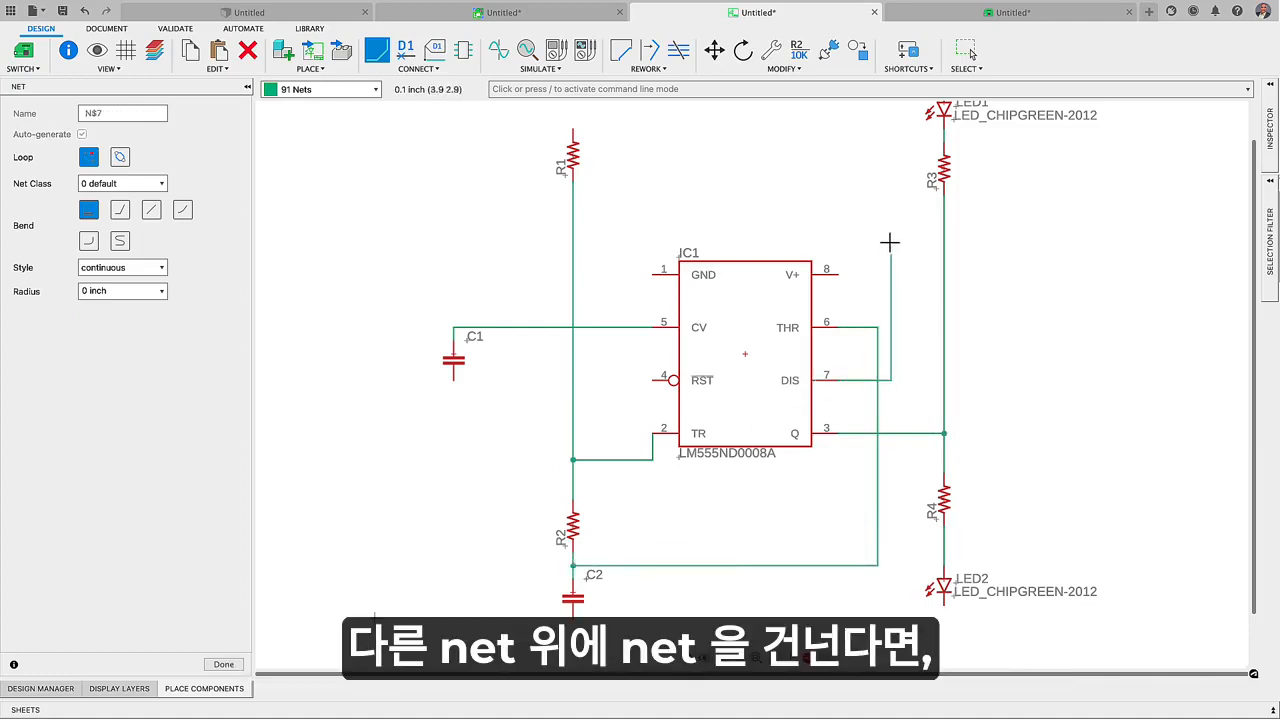
click(572, 222)
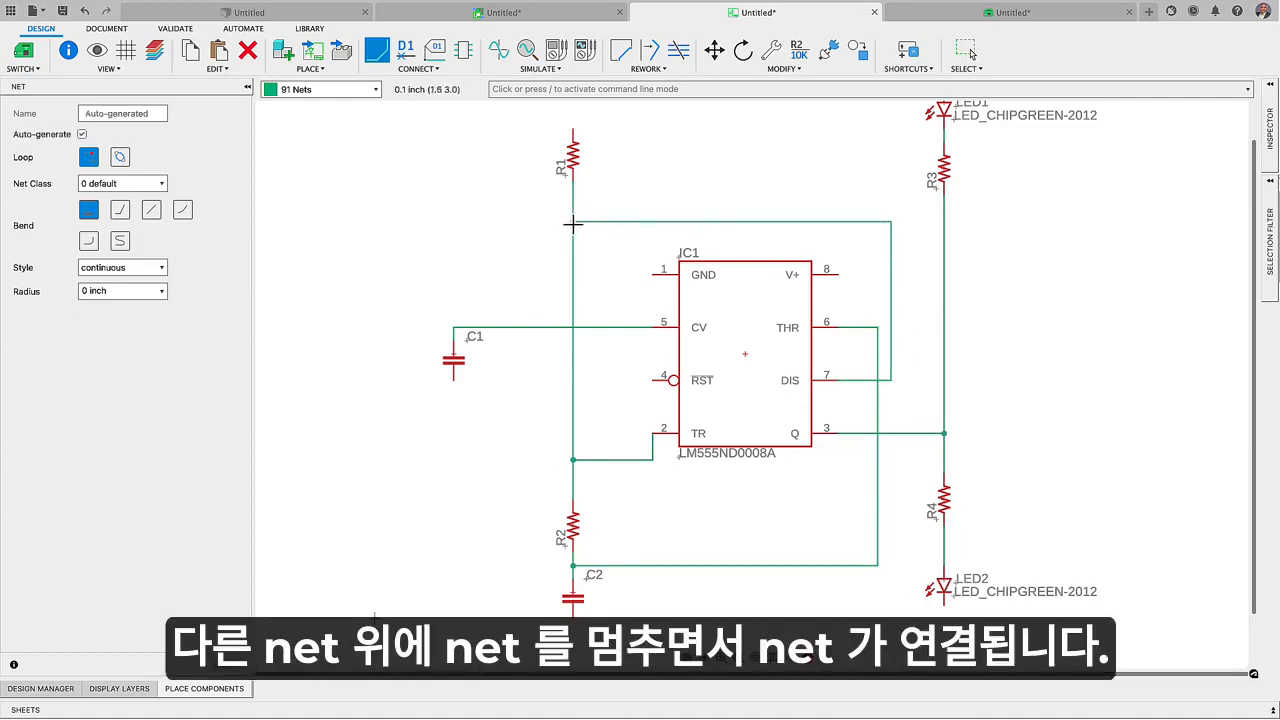
Step: Draw short open-ended nets leftward from the timer's GND and RST pins, and one from V+ running up beyond the chip
click(652, 276)
double_click(625, 275)
click(652, 380)
double_click(625, 380)
click(838, 270)
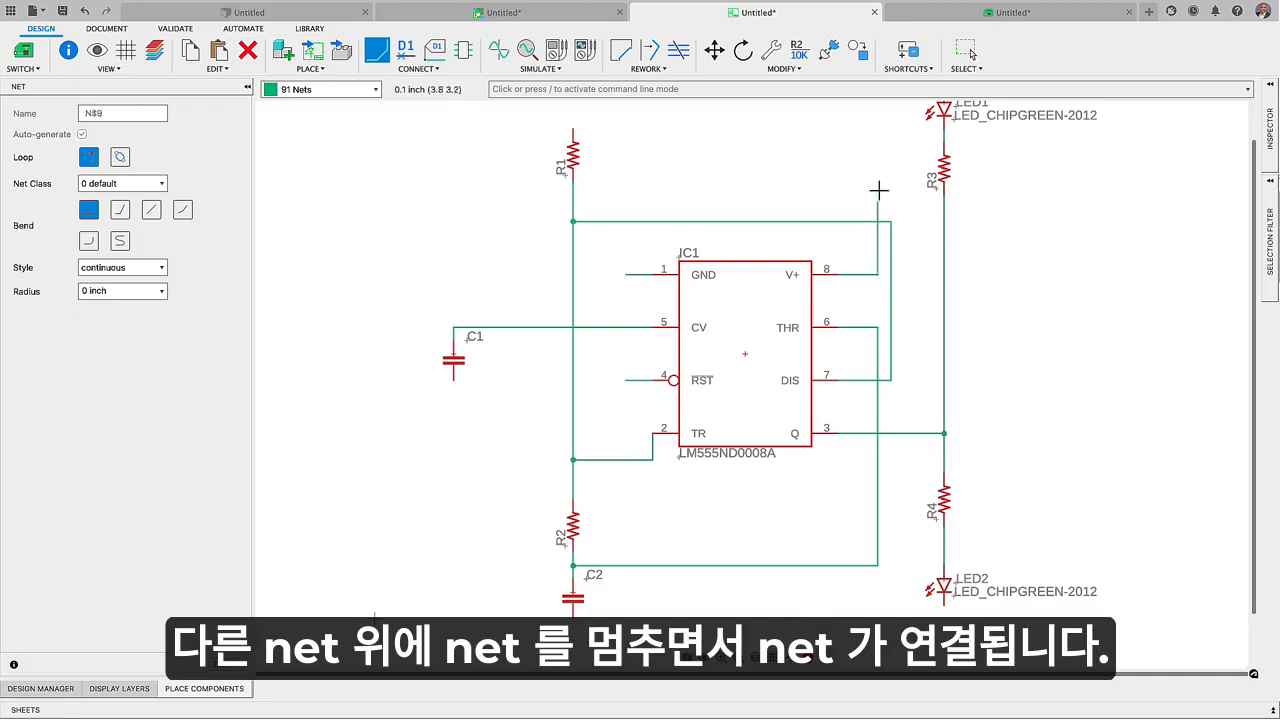
double_click(866, 131)
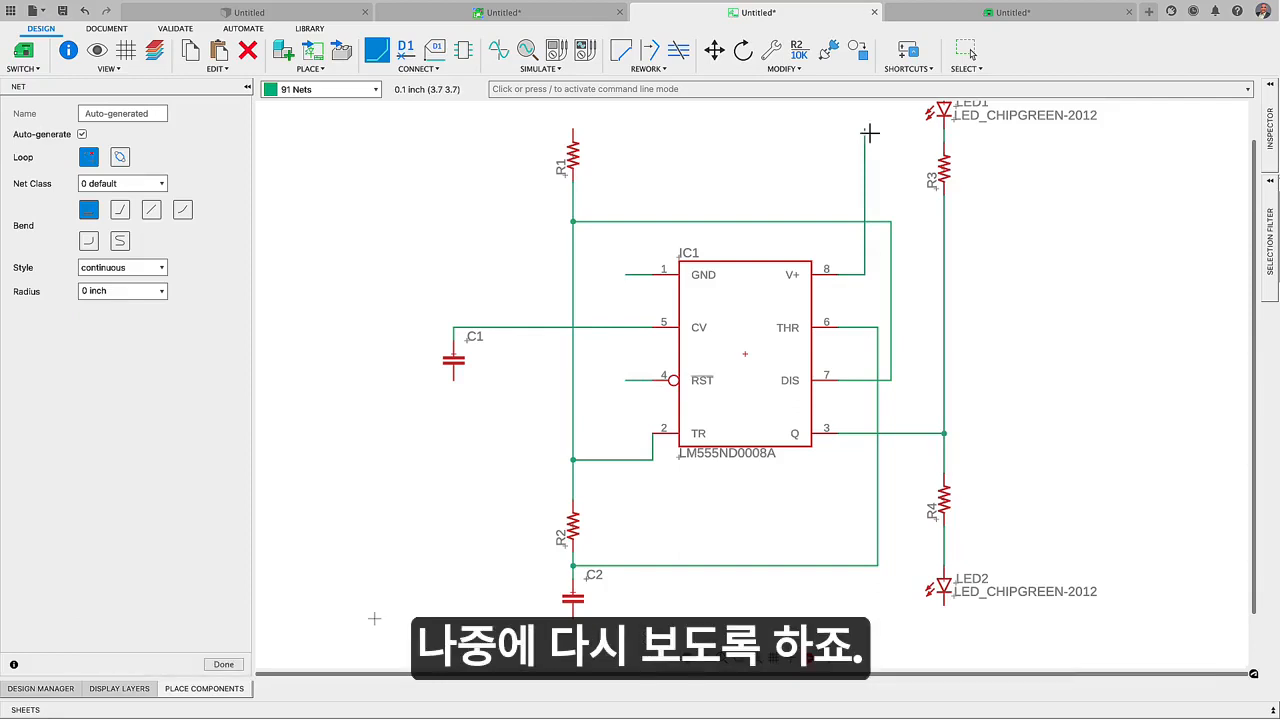
key(Escape)
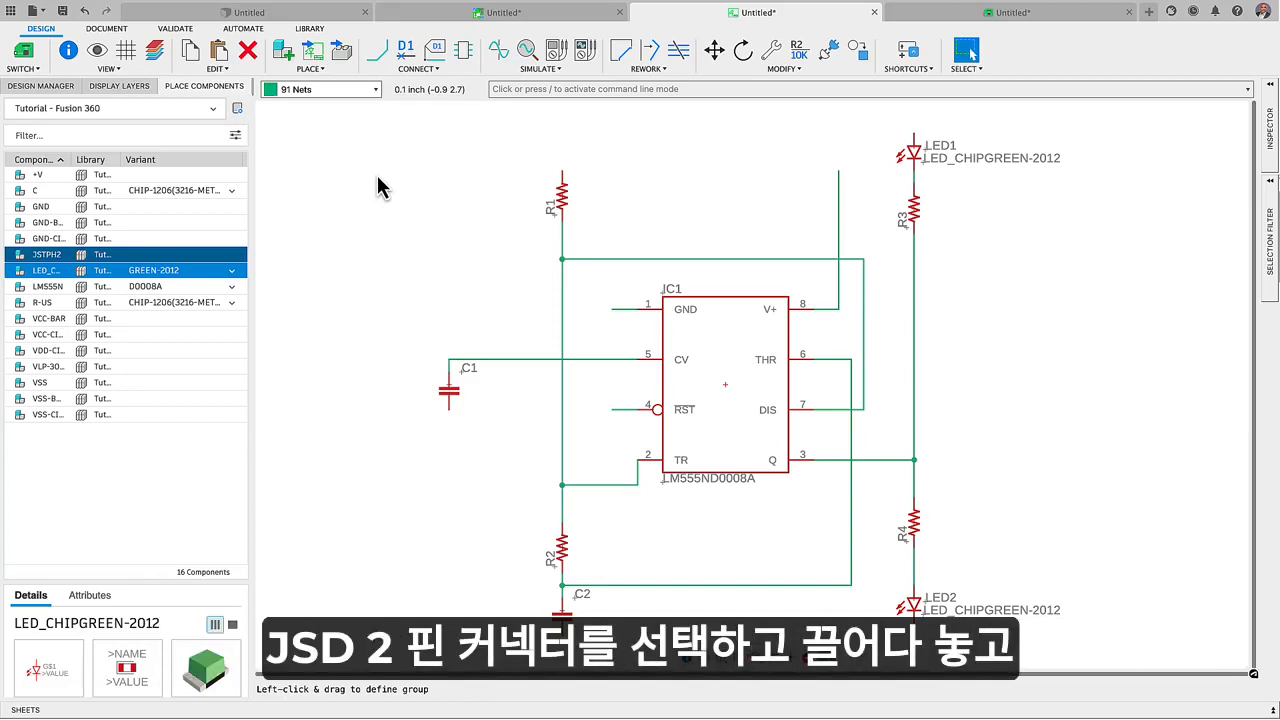
Step: Place one mirrored JSTPH2 connector above and left of R1, with its pins facing the timer
drag(378, 178, 379, 178)
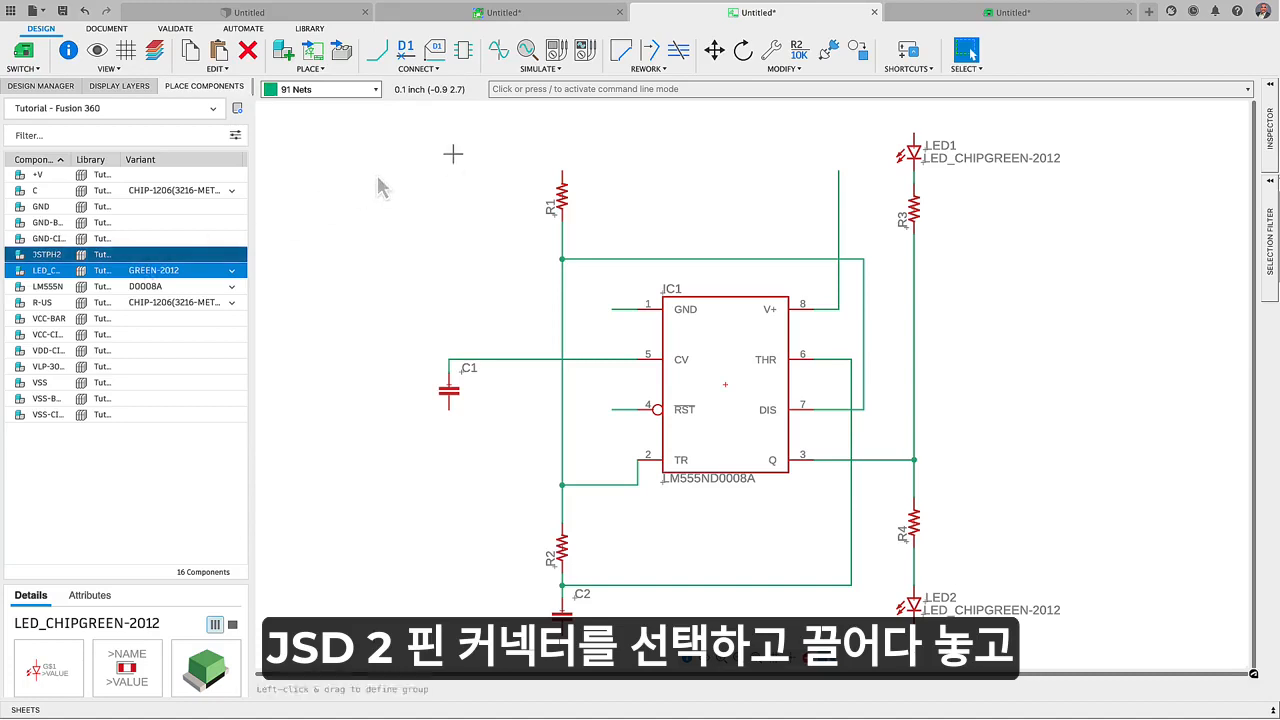
middle_drag(452, 156, 454, 232)
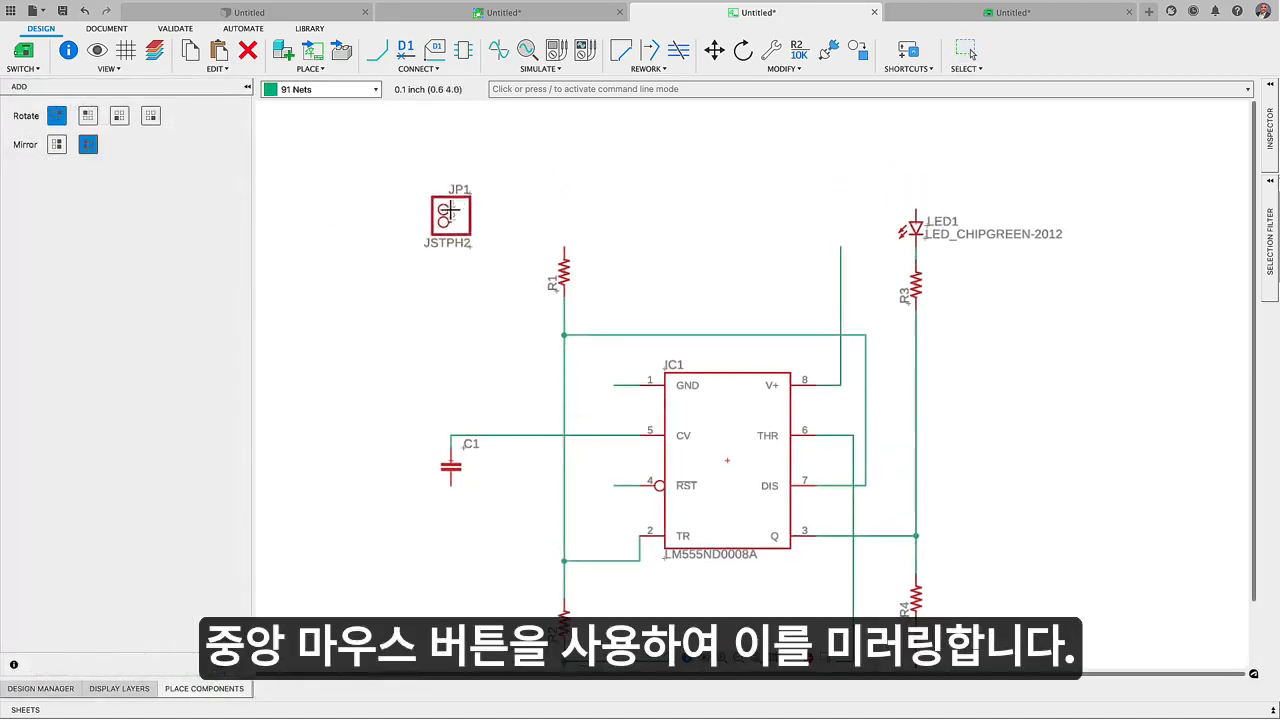
middle_click(442, 202)
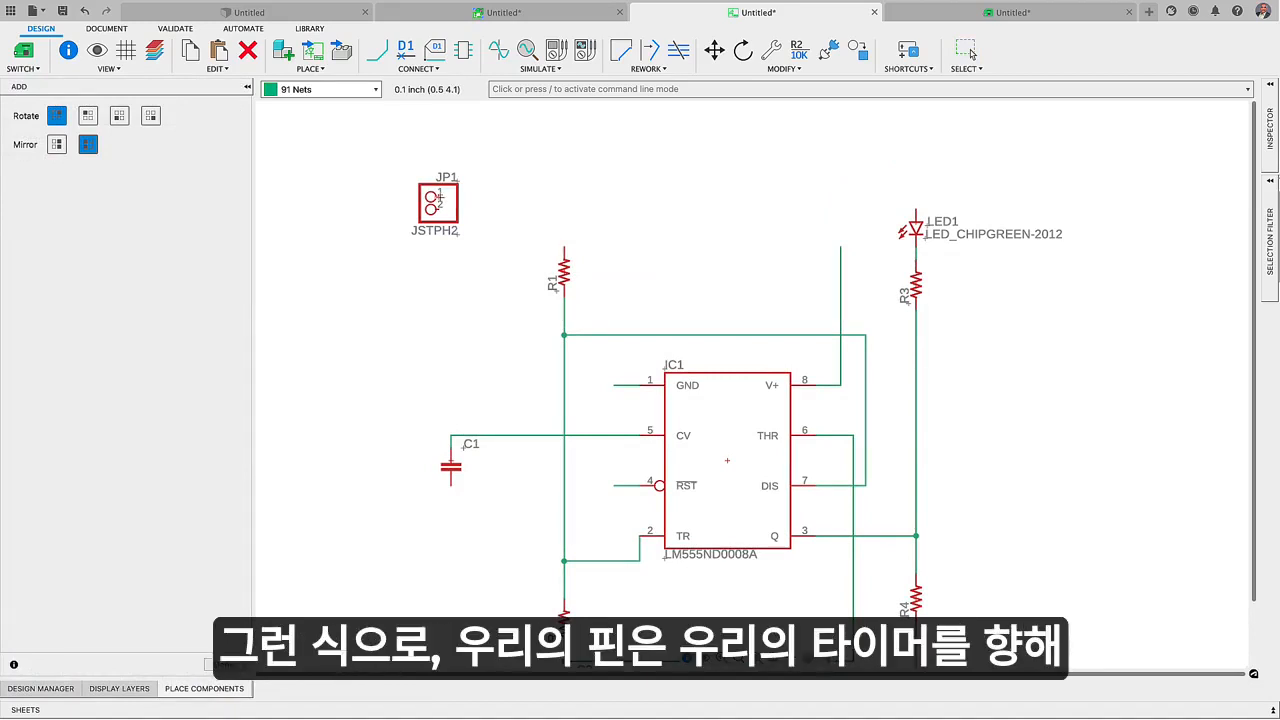
key(Escape)
click(762, 659)
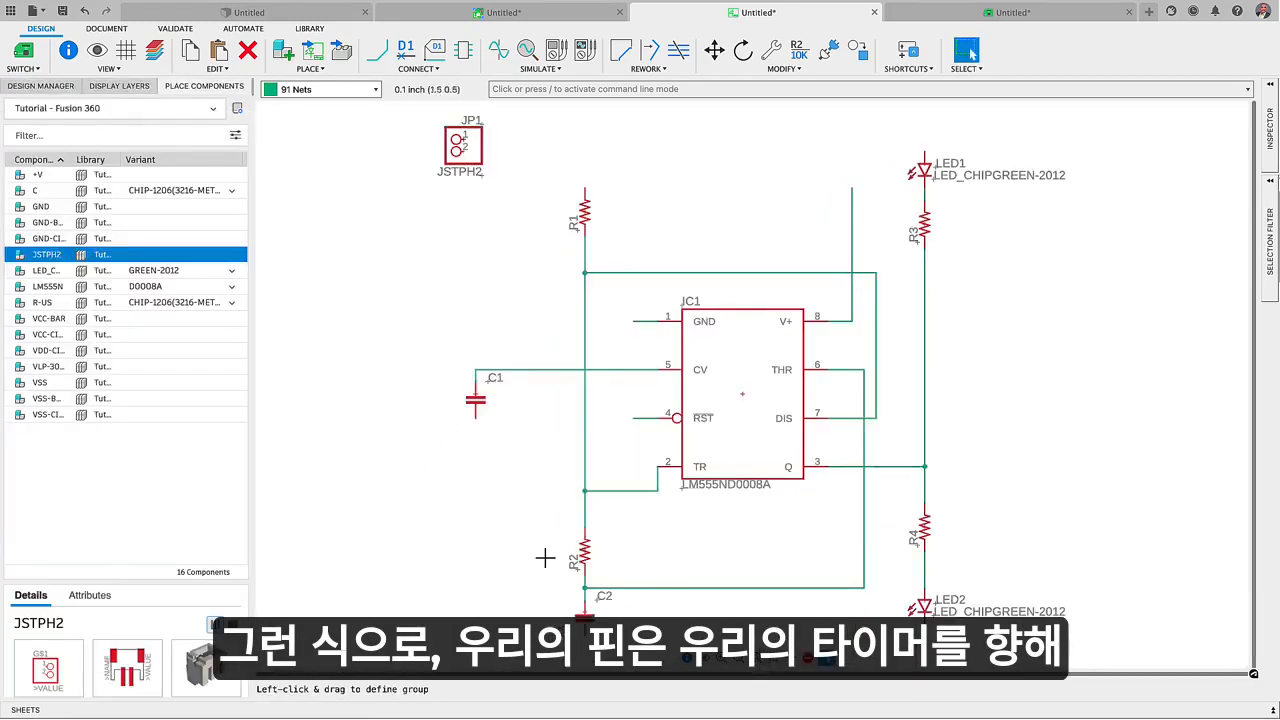
Step: Place upward-pointing VSS symbols right of the JSTPH2 connector, above R1, above LED1 and on the V+ net end, accepting the net rename
click(152, 390)
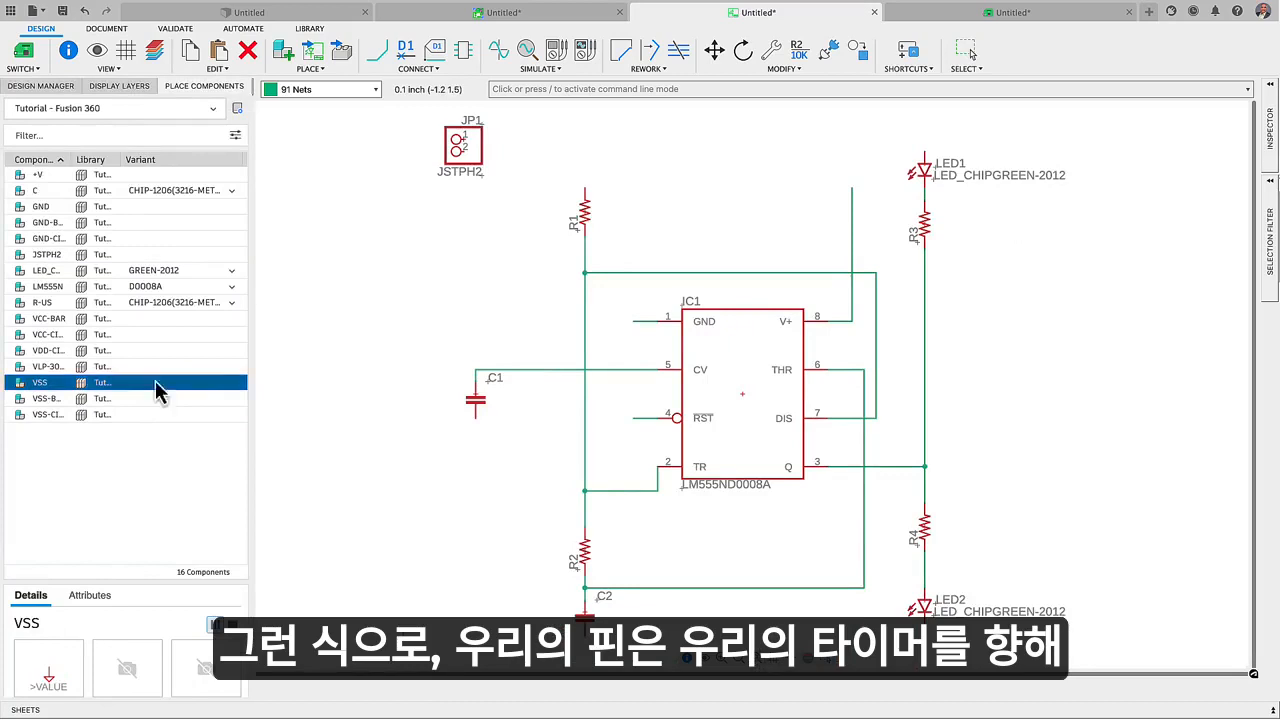
double_click(157, 390)
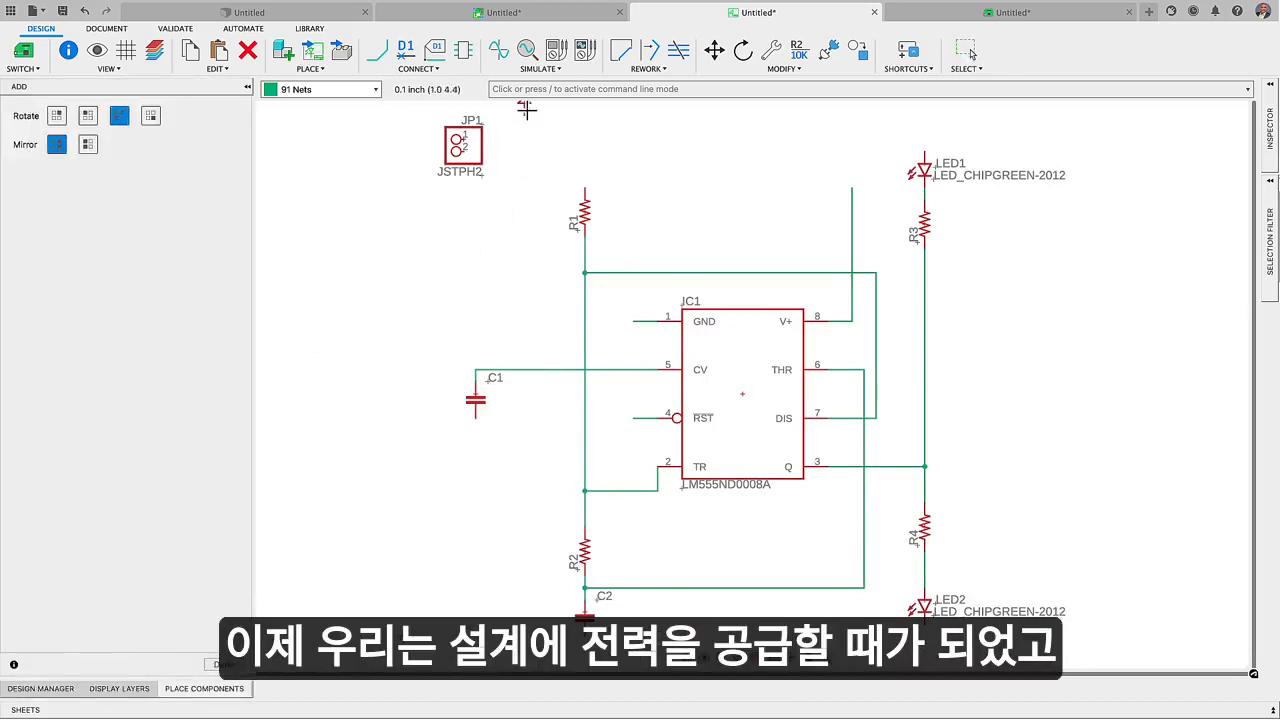
click(585, 178)
click(925, 142)
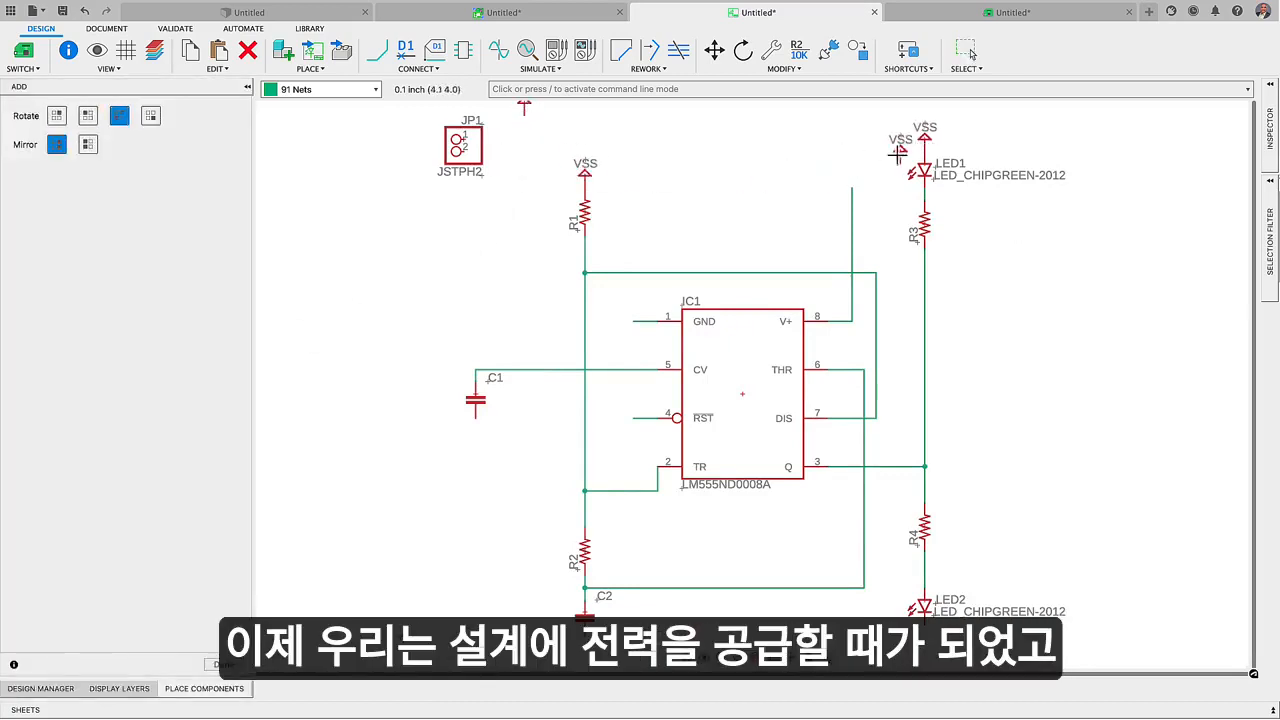
click(851, 178)
click(736, 354)
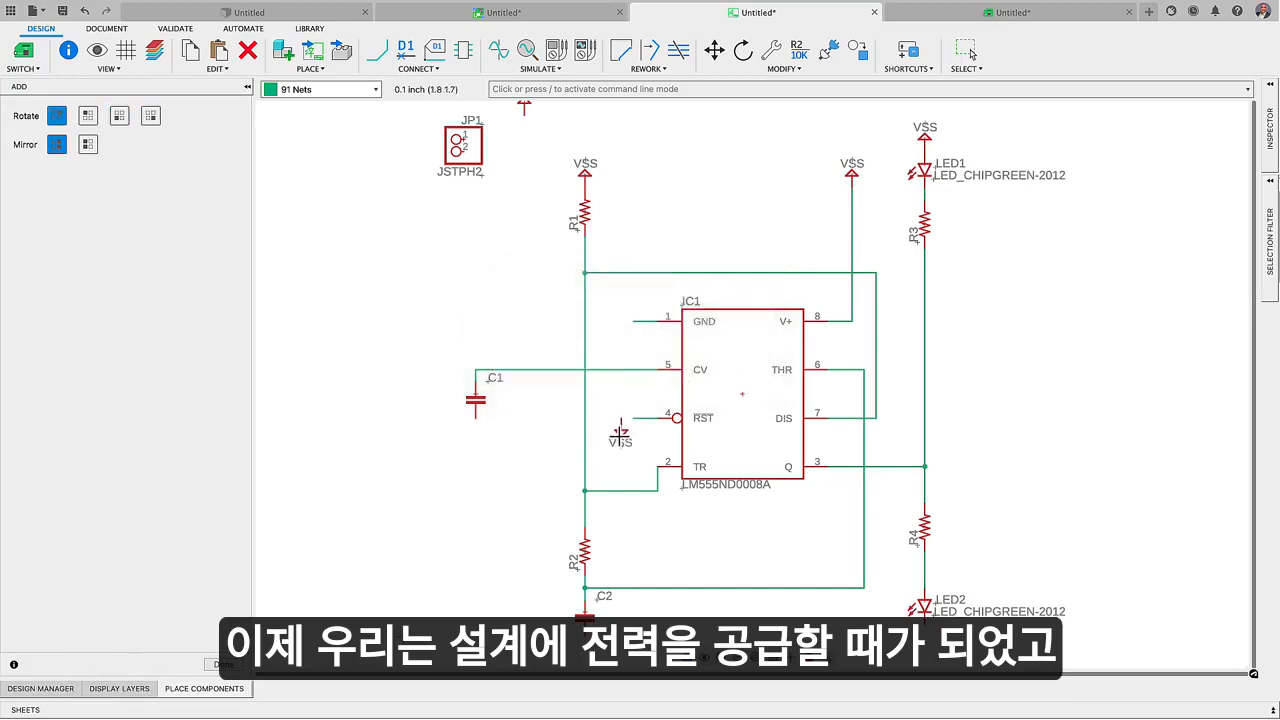
Step: Place an unrotated, downward-pointing VSS symbol on the end of the timer's RST net and accept renaming the net
click(633, 432)
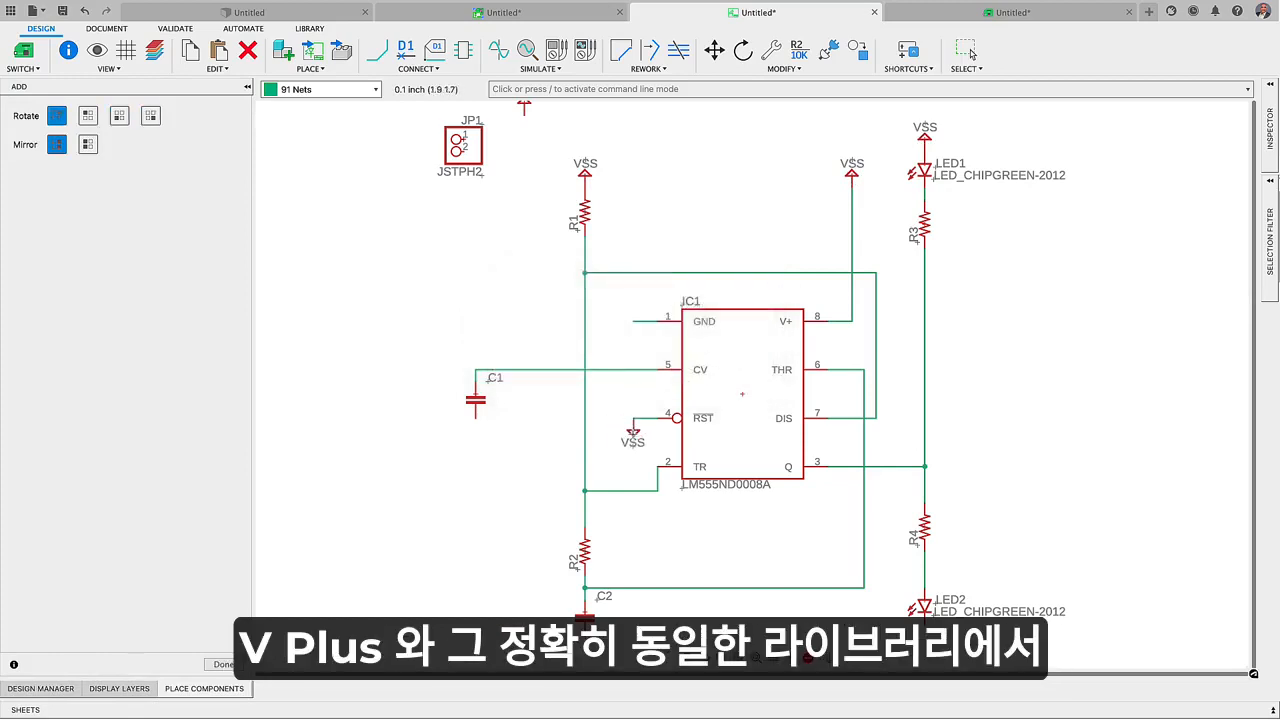
click(633, 432)
click(738, 355)
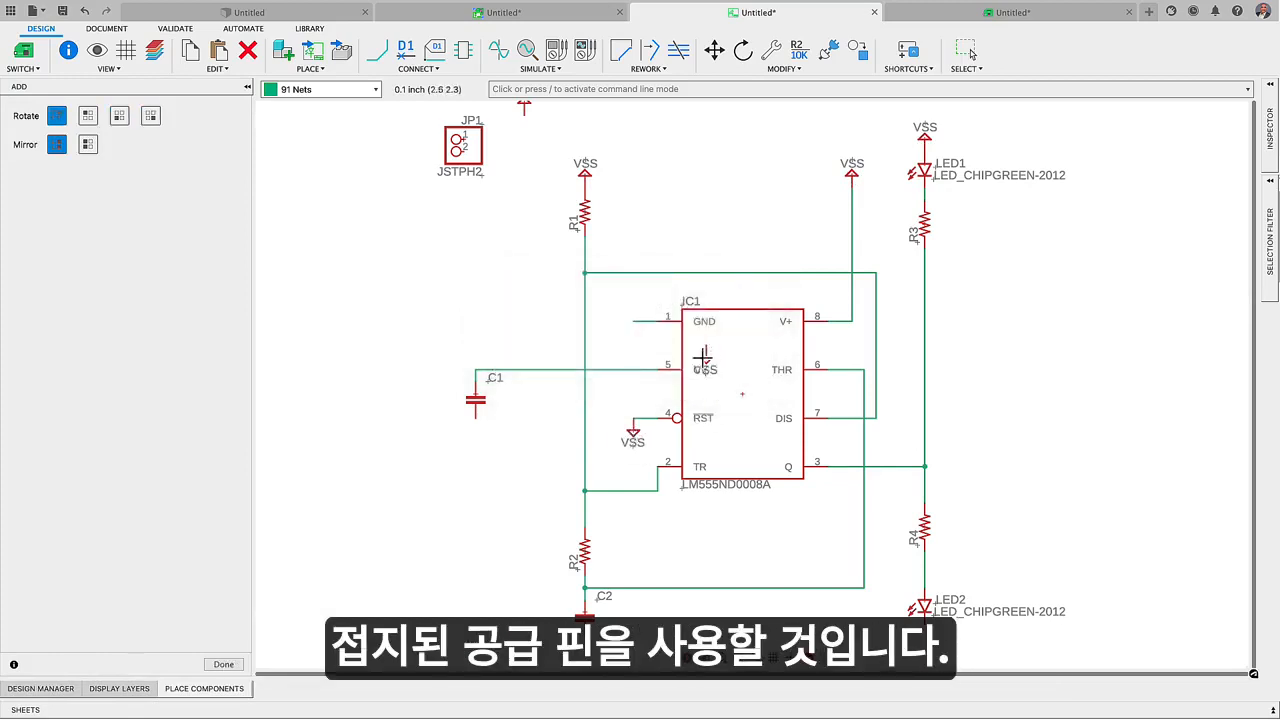
key(Escape)
key(Escape)
Step: Place GND-BAR symbols below the connector's VSS symbol, under C1, C2 and LED2, and on the timer's GND net, accepting the net rename
click(130, 208)
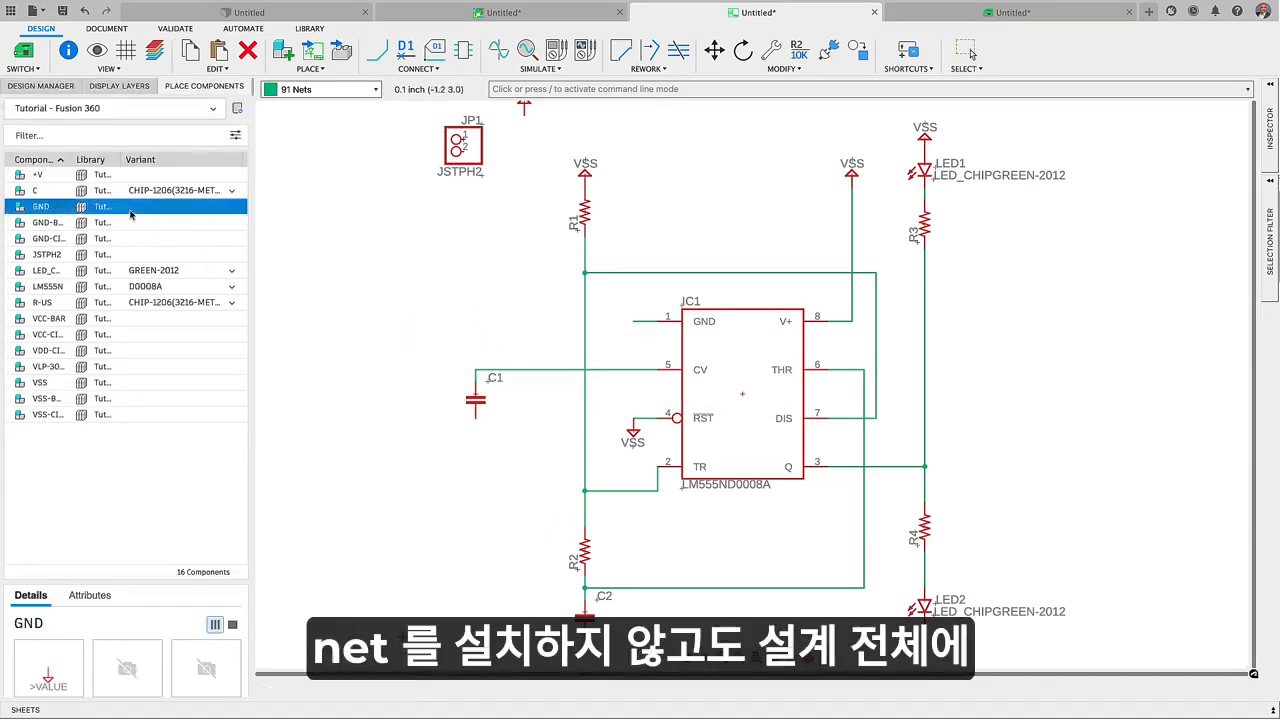
double_click(126, 224)
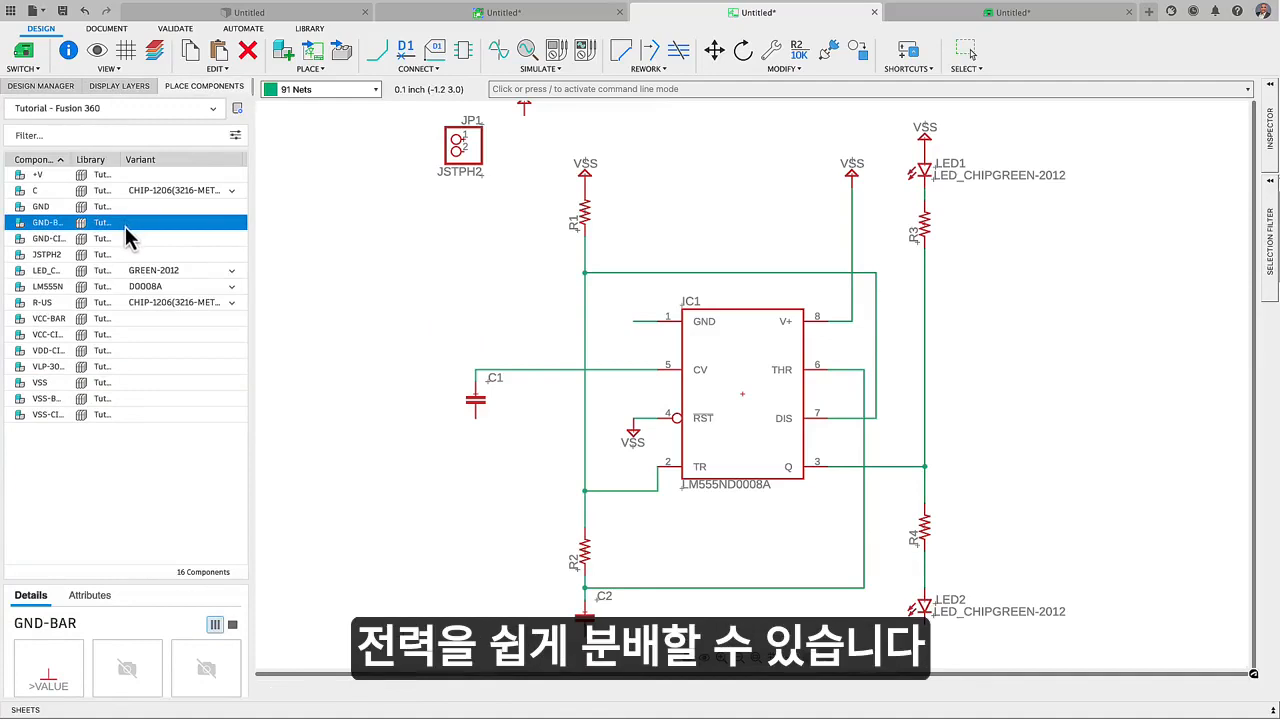
click(522, 186)
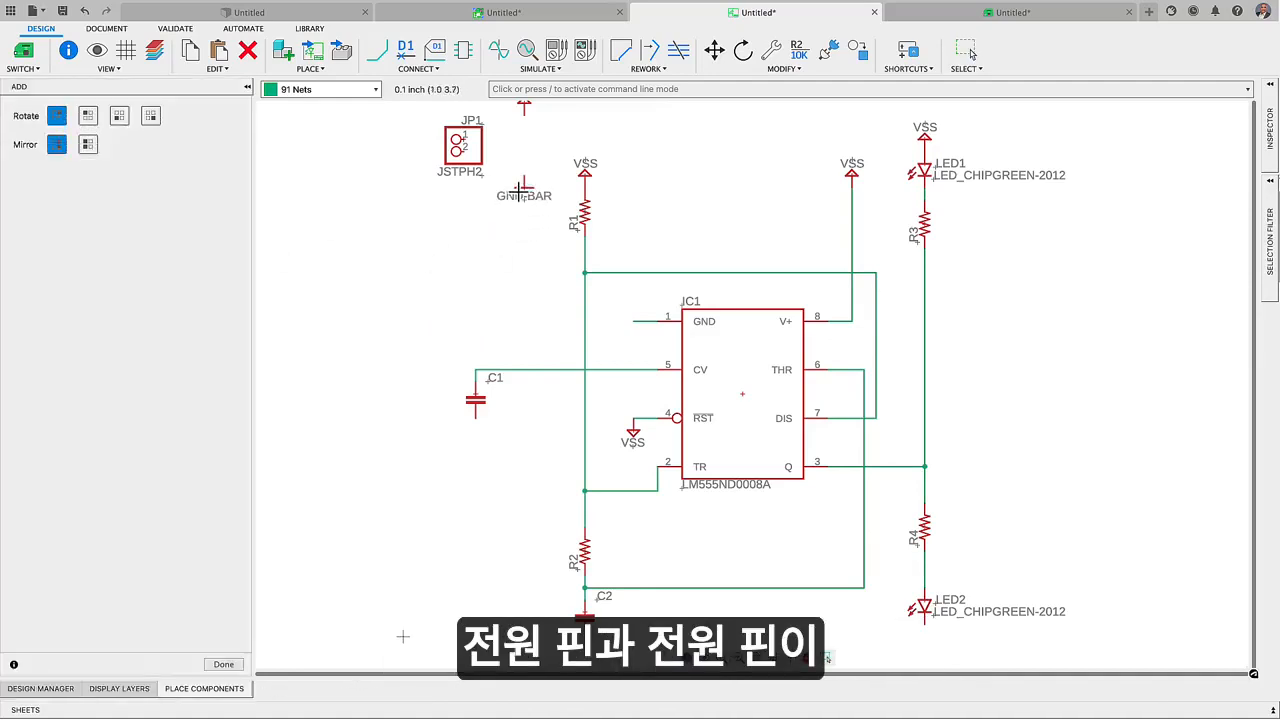
click(475, 427)
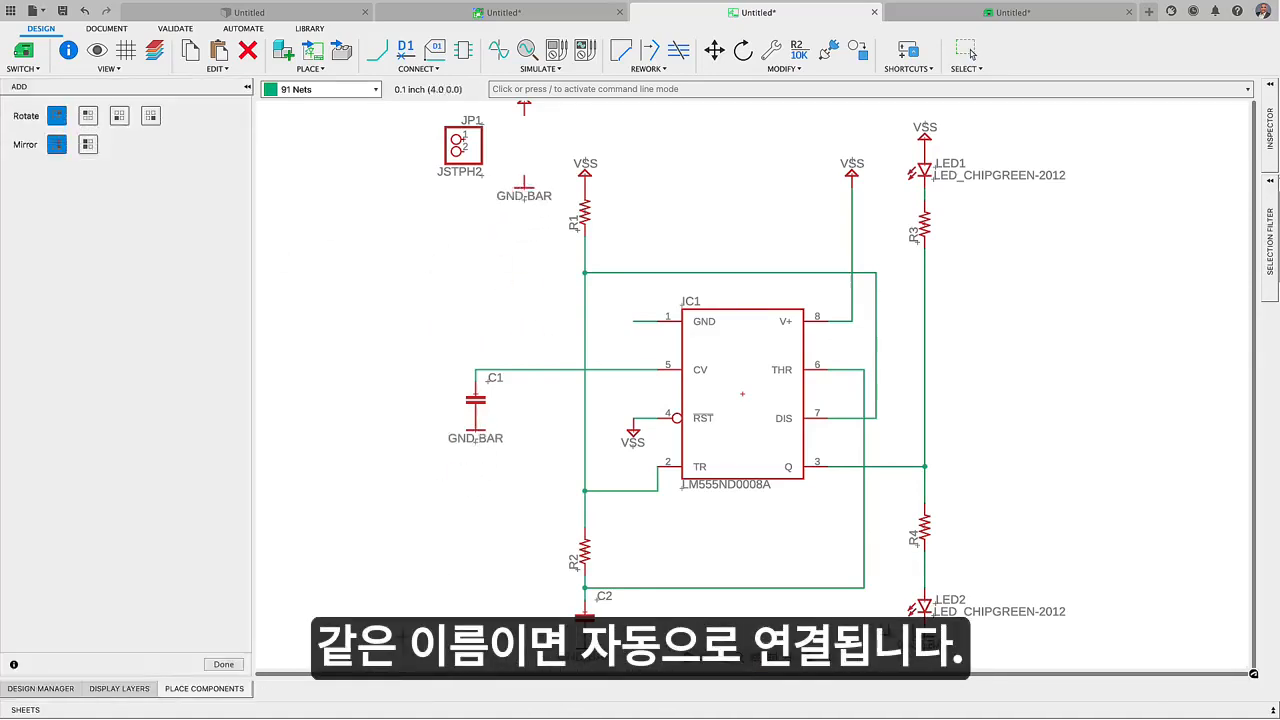
click(634, 336)
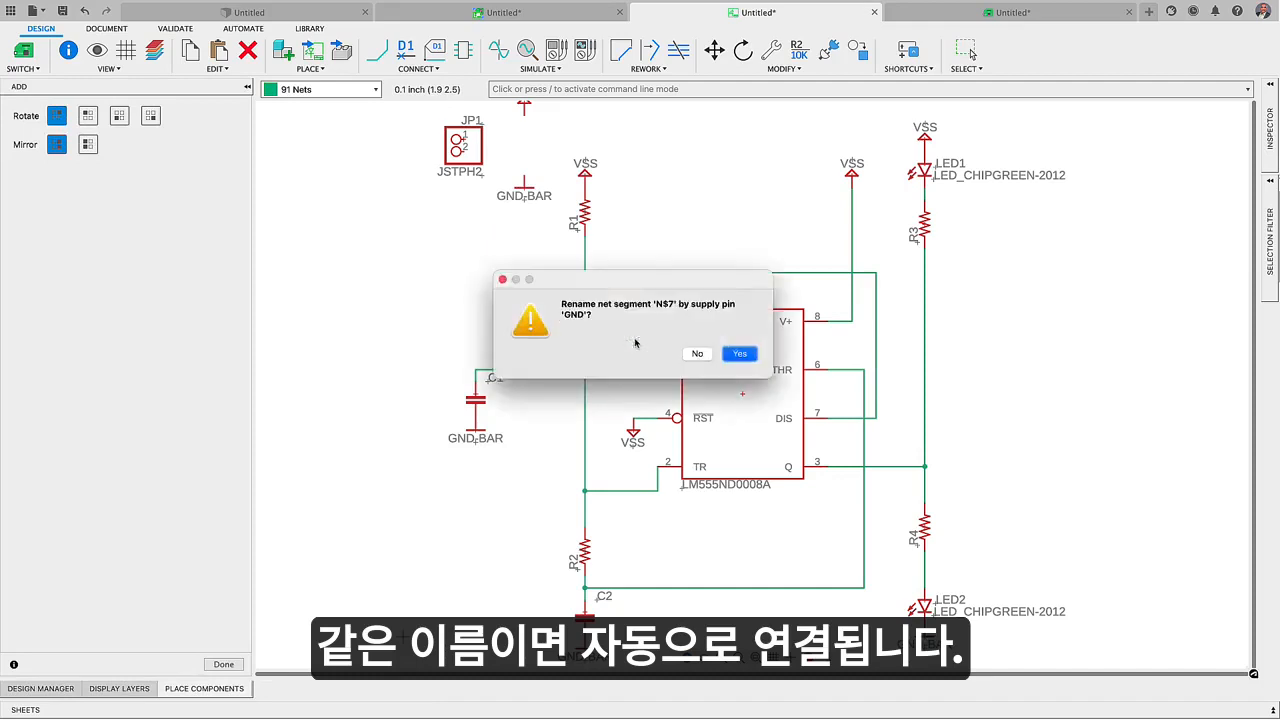
click(734, 349)
scroll(745, 565, down, 1)
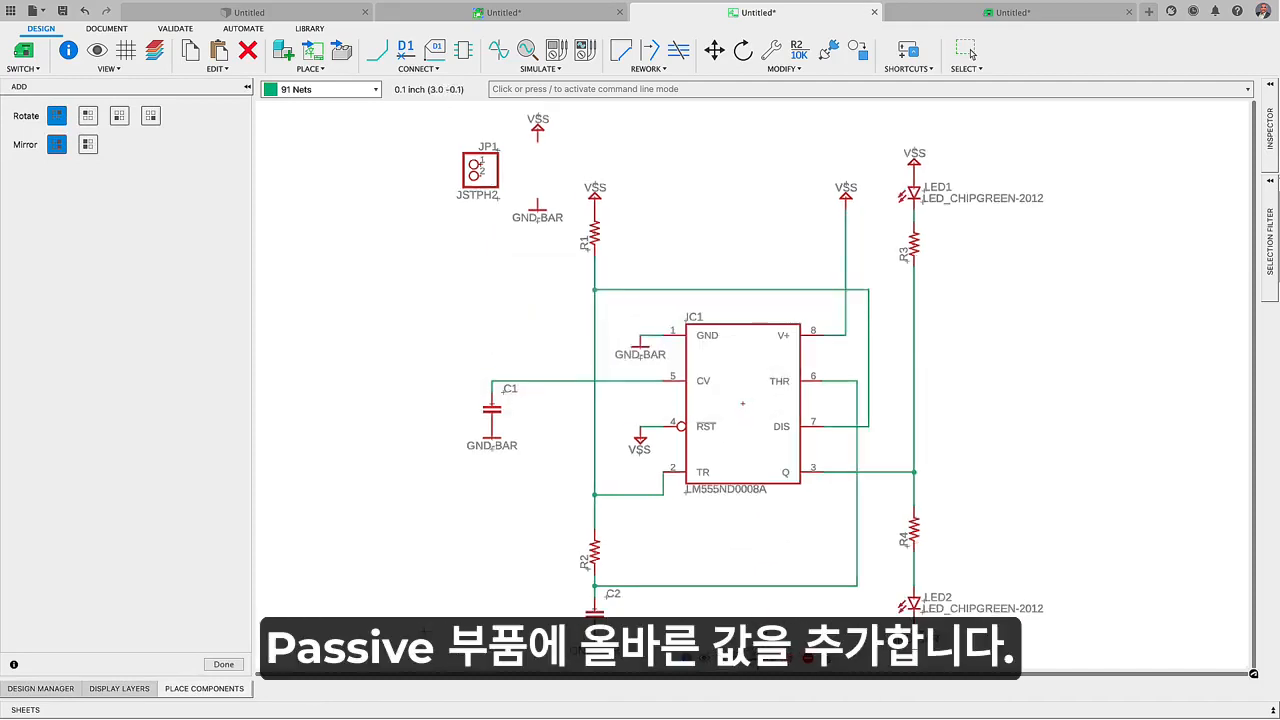
key(Escape)
Step: Wire connector JP1's pin 2 to the adjacent GND-BAR symbol and its pin 1 to the adjacent VSS symbol
click(377, 50)
click(495, 176)
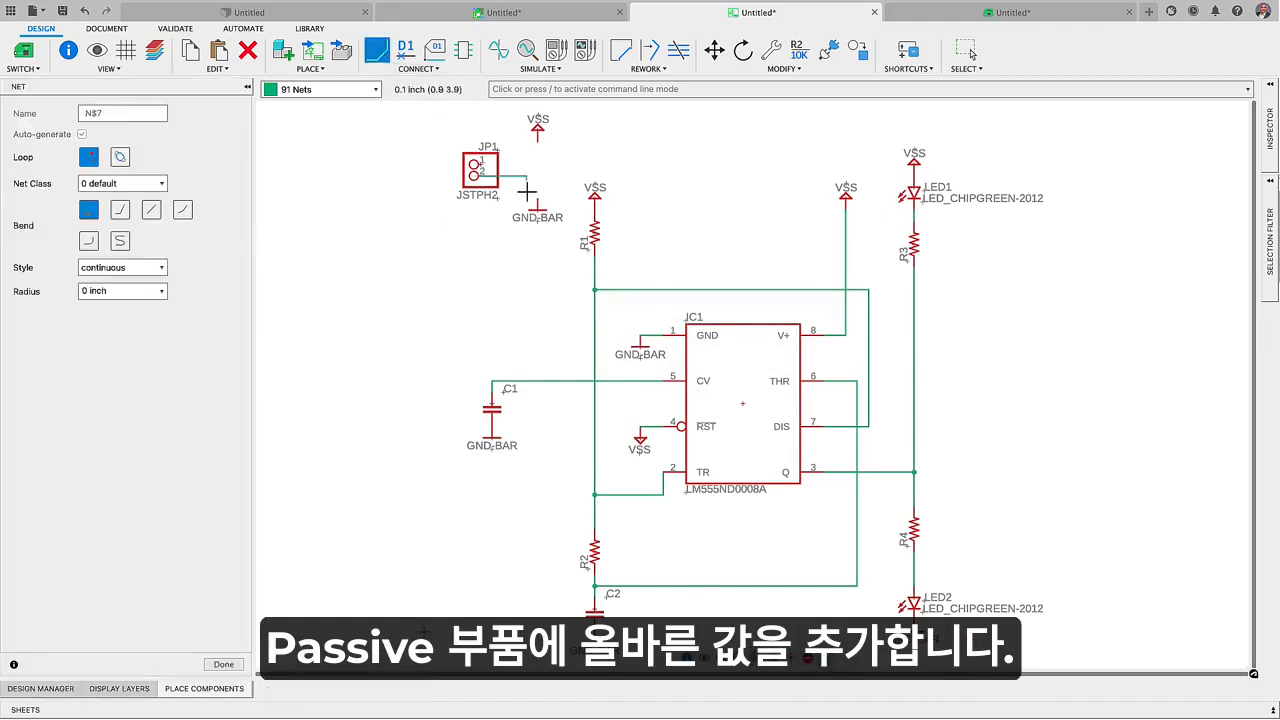
click(537, 205)
click(497, 162)
click(538, 140)
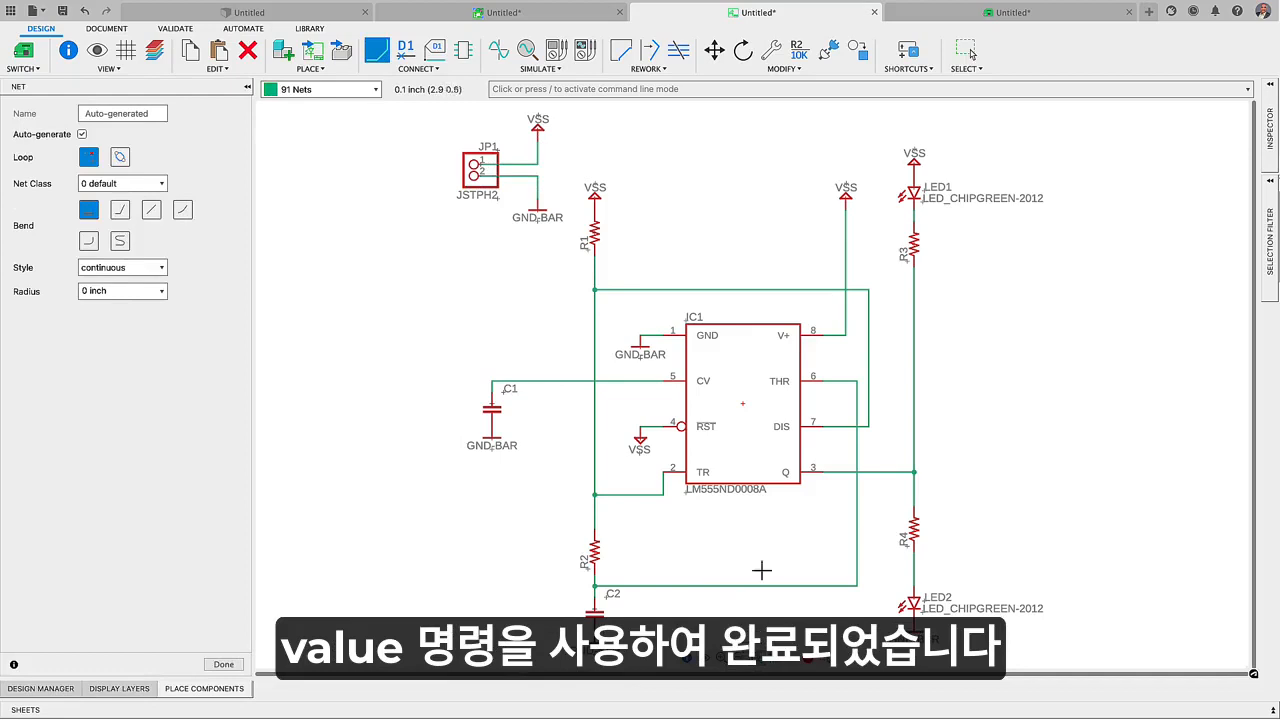
Step: Set the value of resistor R1 to 1K and of resistor R2 to 470K
click(797, 50)
click(596, 236)
text(1K)
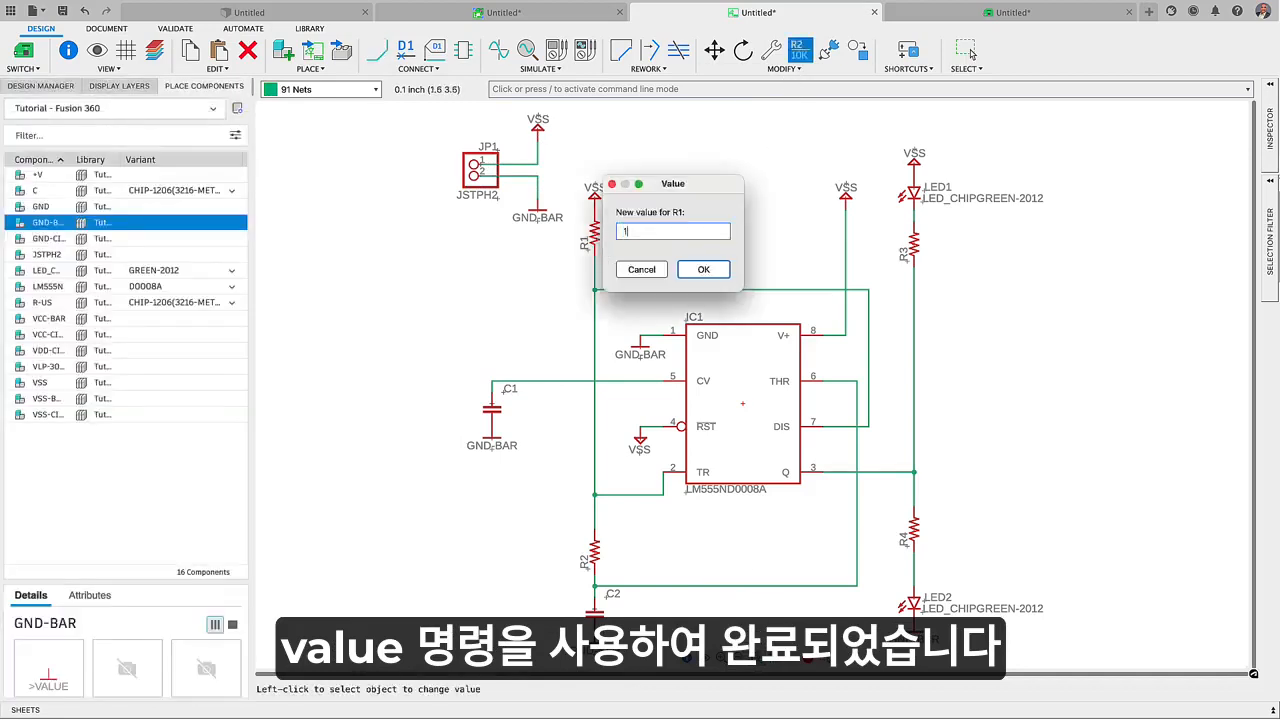
key(Return)
scroll(596, 305, down, 1)
click(598, 530)
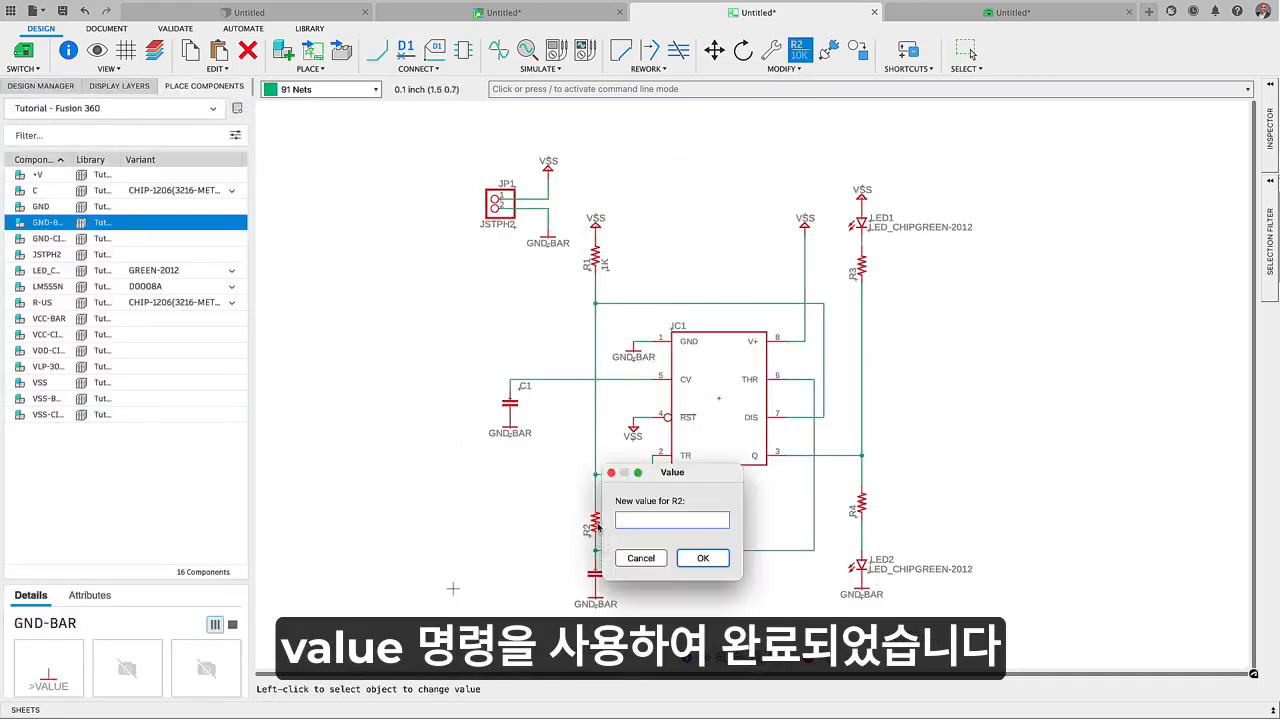
text(470K)
key(Return)
Step: Give the two LED resistors, R4 and R3, a value of 220 each
click(860, 506)
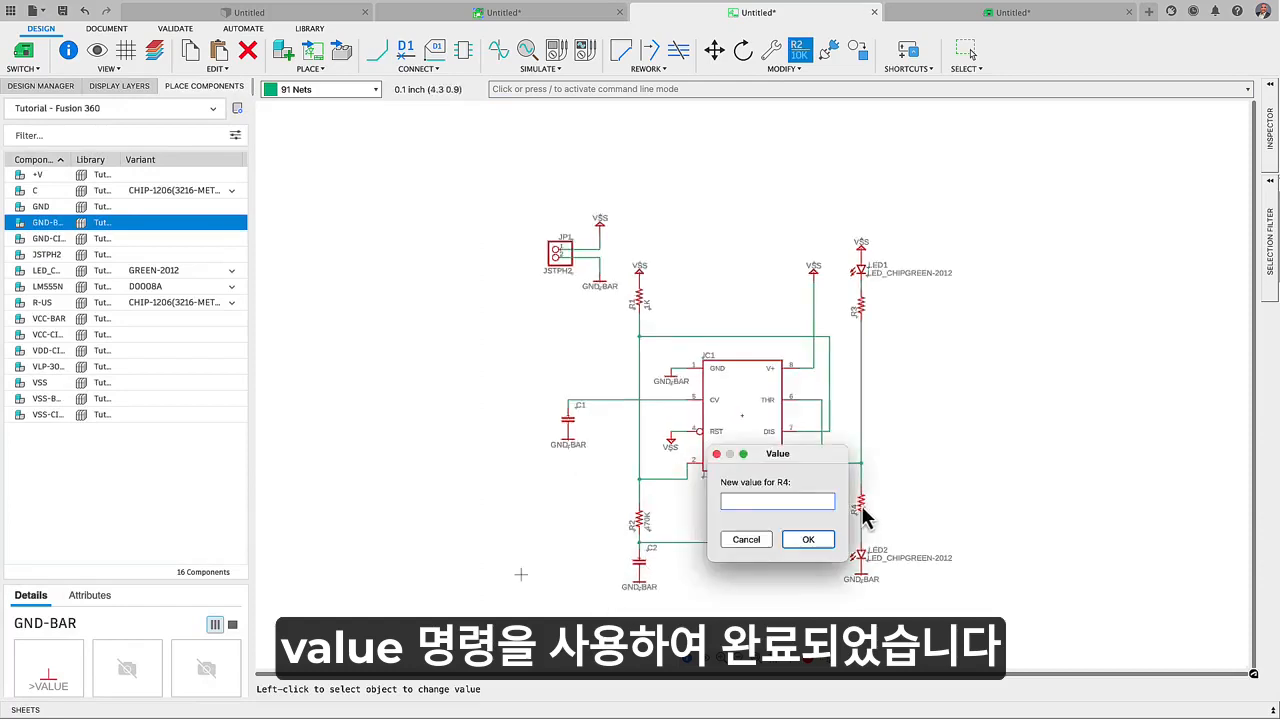
text(220)
key(Return)
scroll(866, 320, down, 1)
click(861, 312)
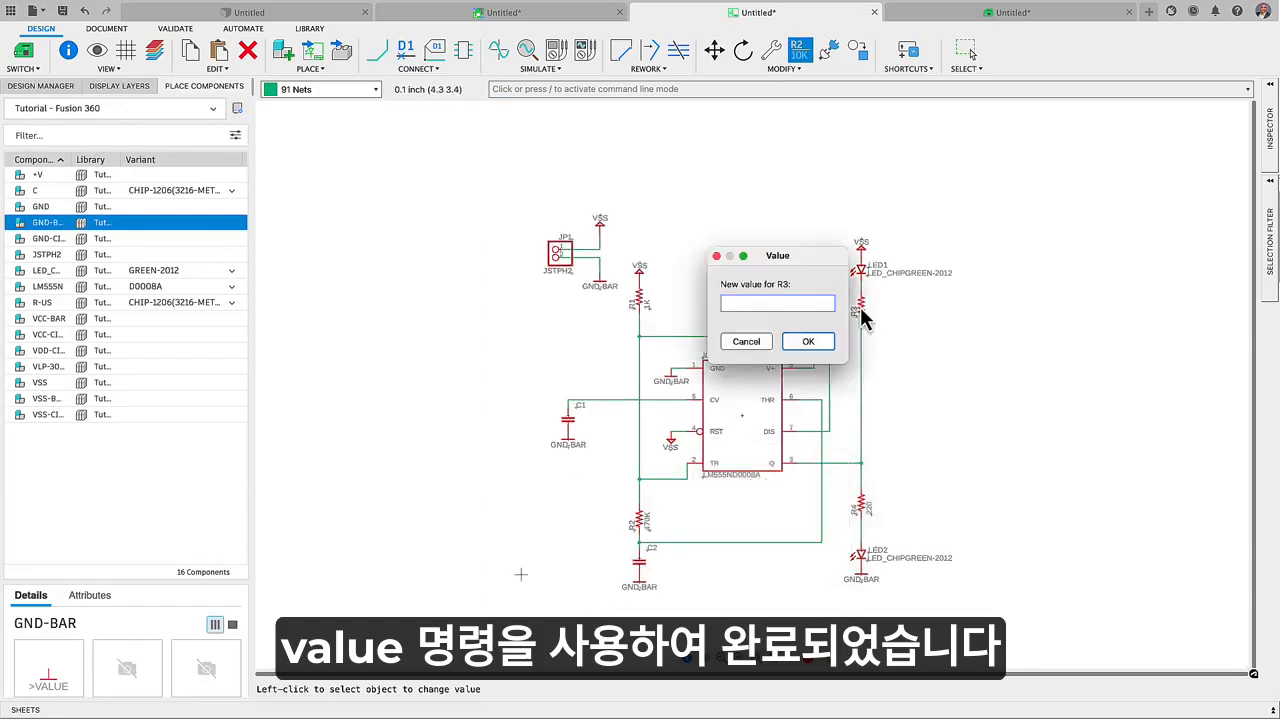
text(220)
key(Return)
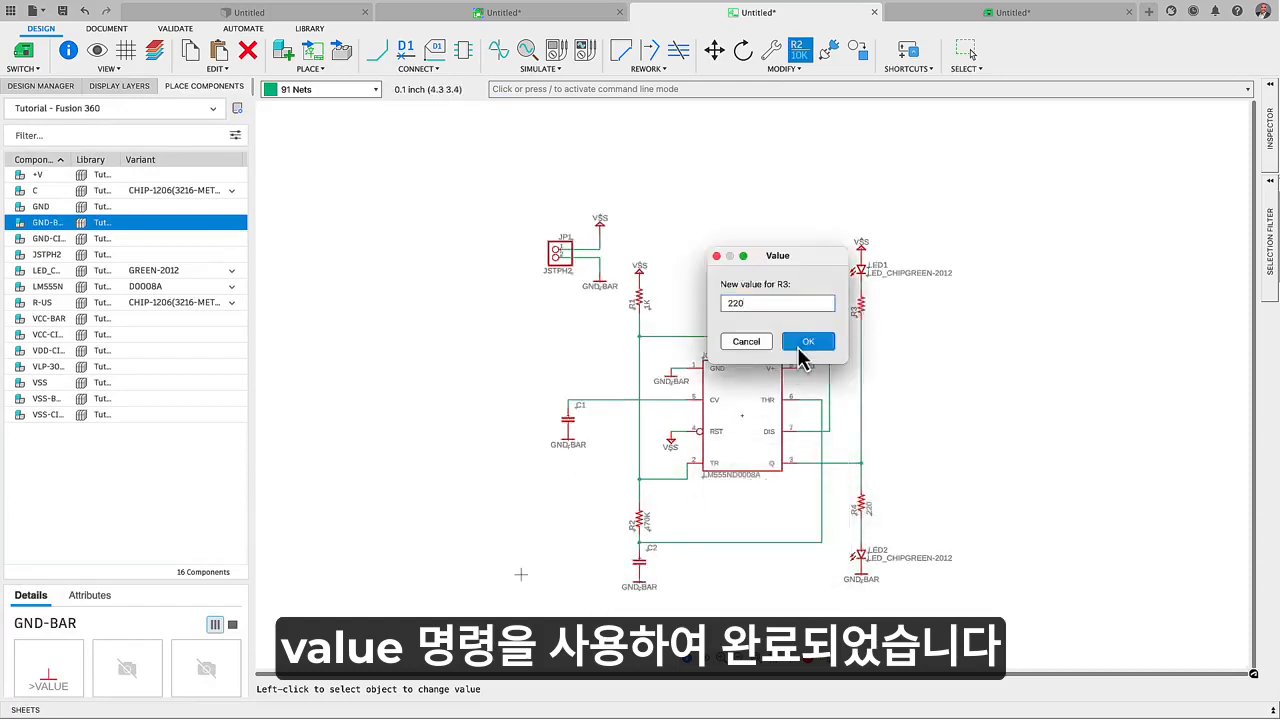
Step: Set the value of capacitor C2 to 1u and of capacitor C1 to 10n
click(640, 566)
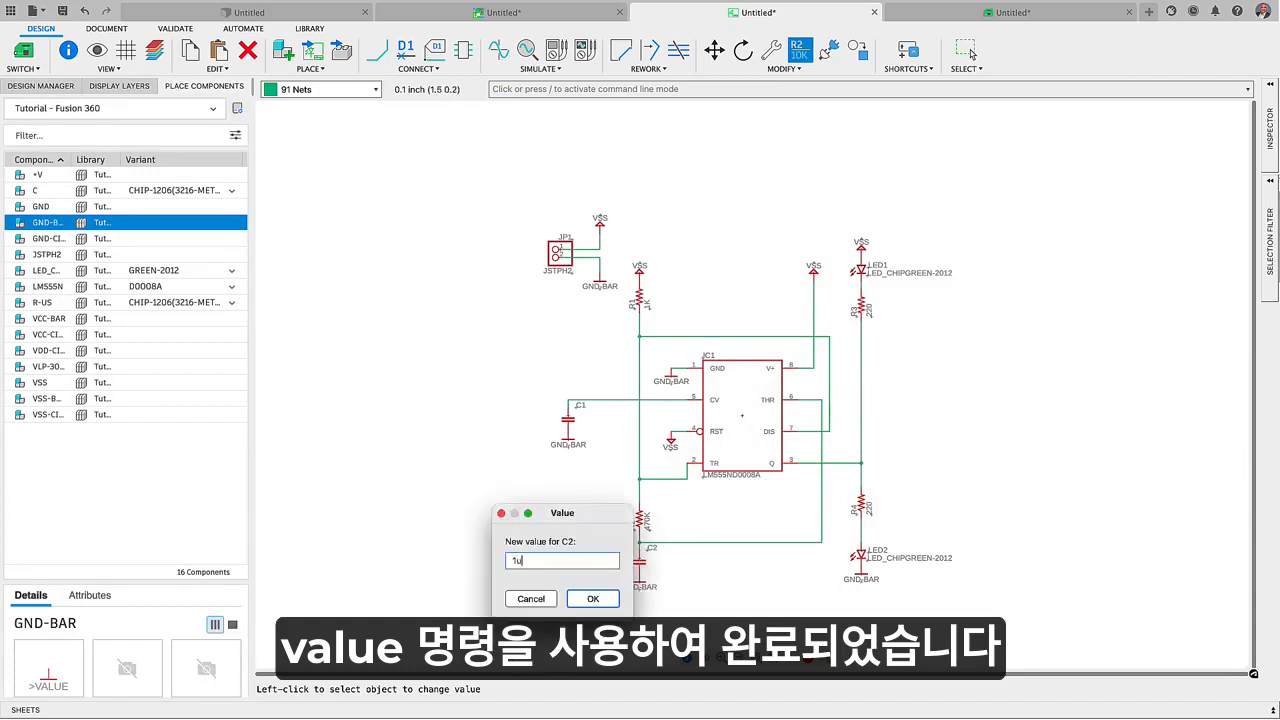
key(Return)
click(569, 420)
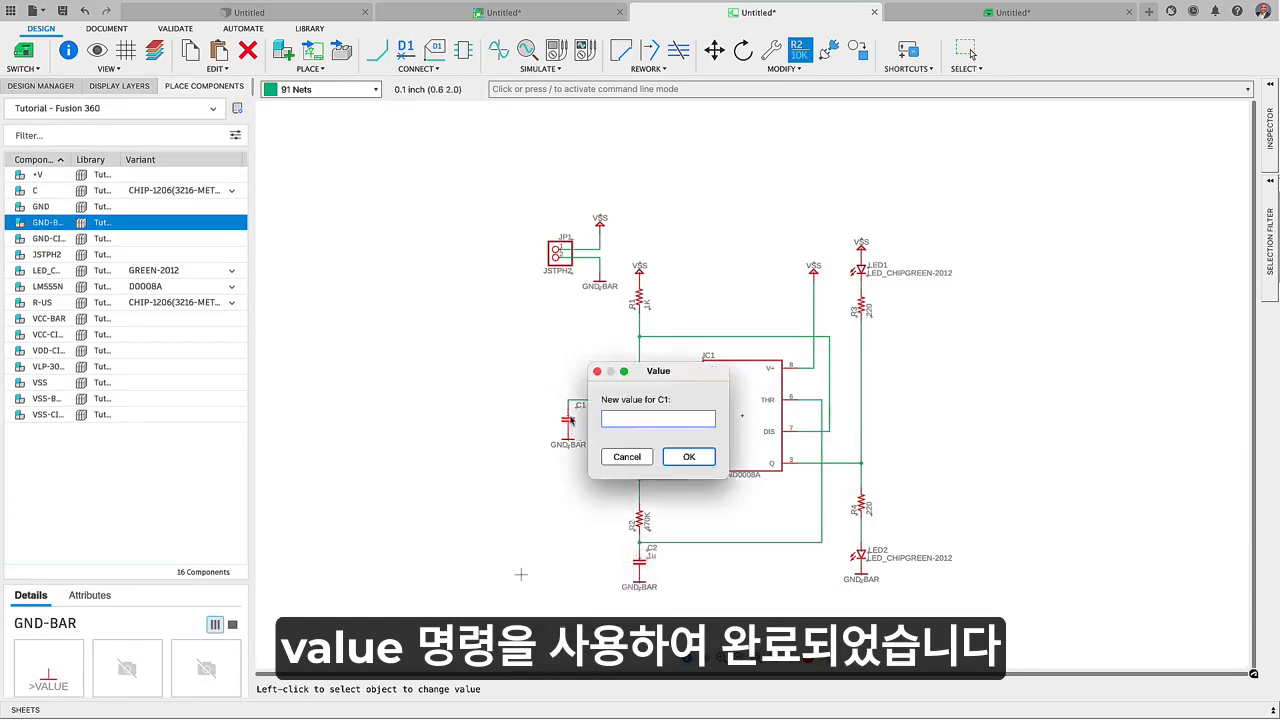
click(677, 458)
click(757, 657)
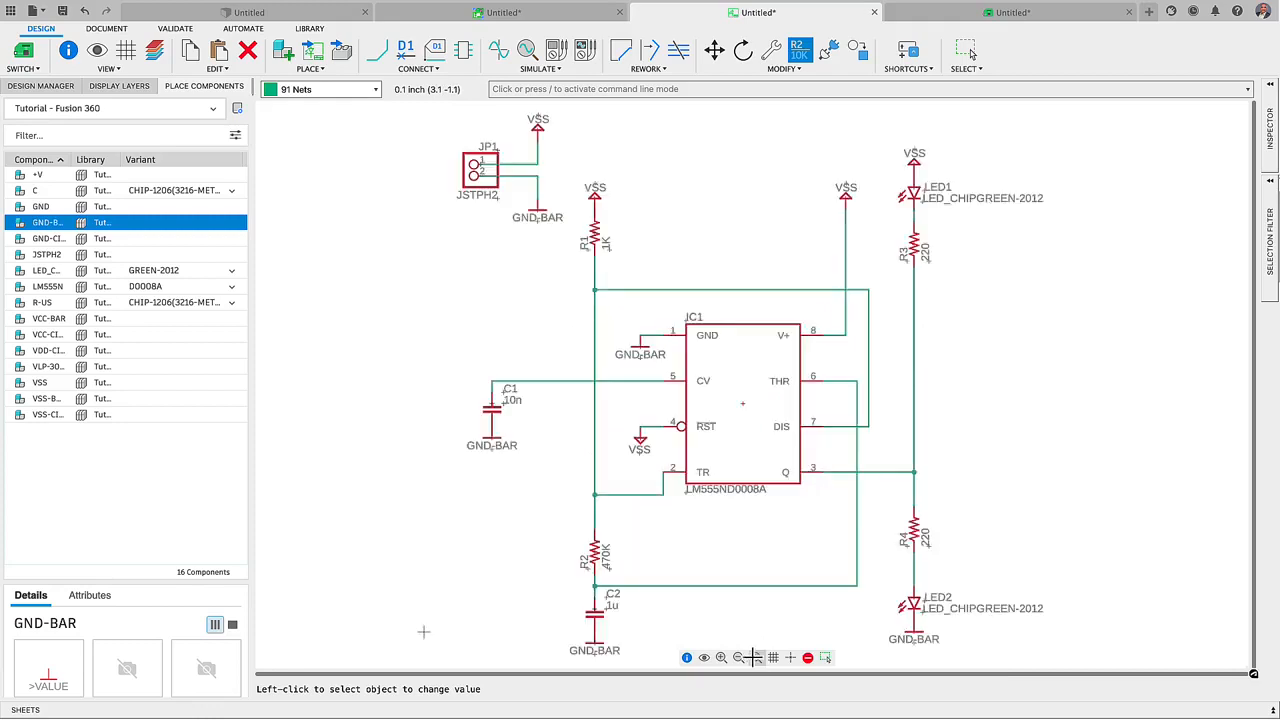
Step: Switch to the PCB layout and save the design as WalkThrough_Tutorial in Tutorials > Tutorial_Walkthrough
click(24, 56)
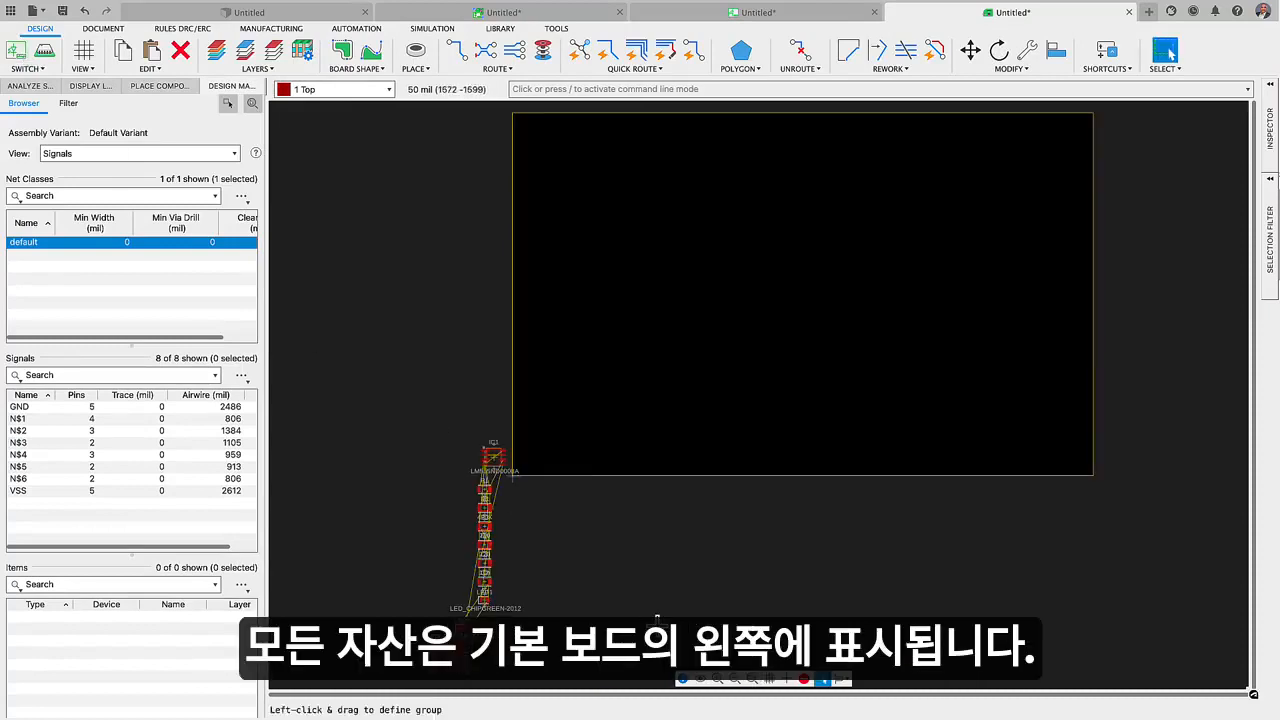
click(64, 13)
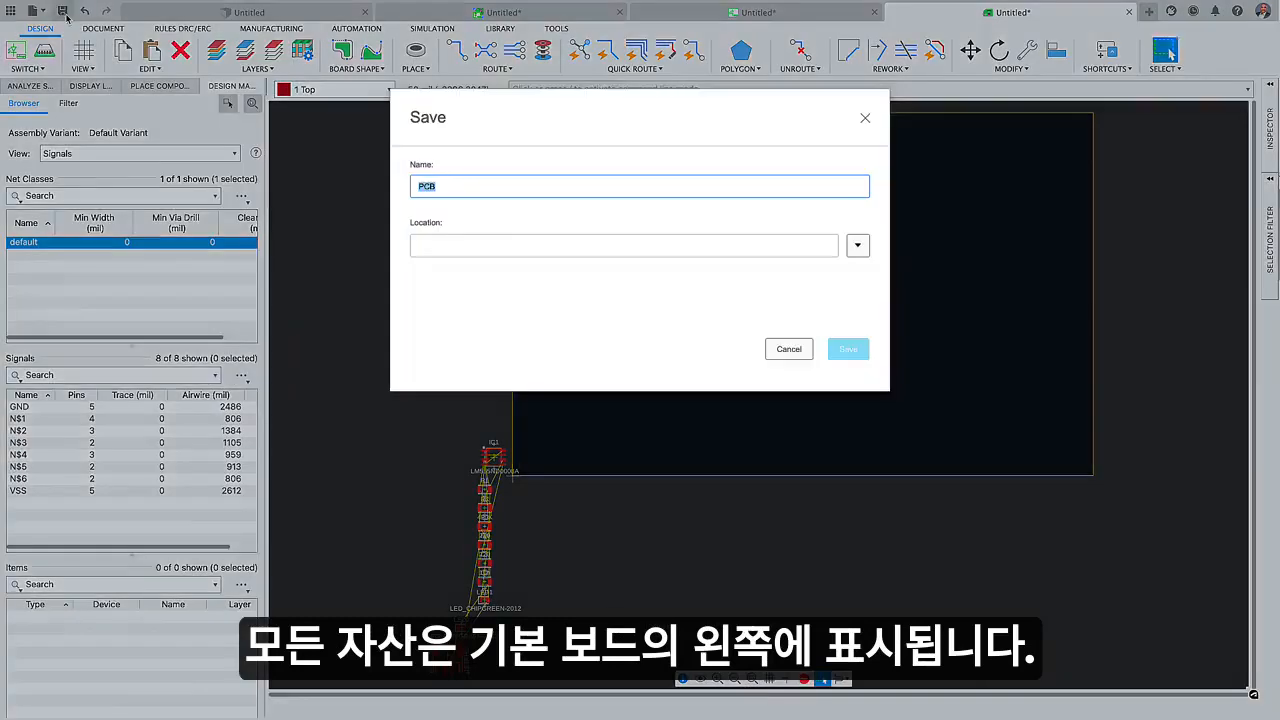
text(Wi)
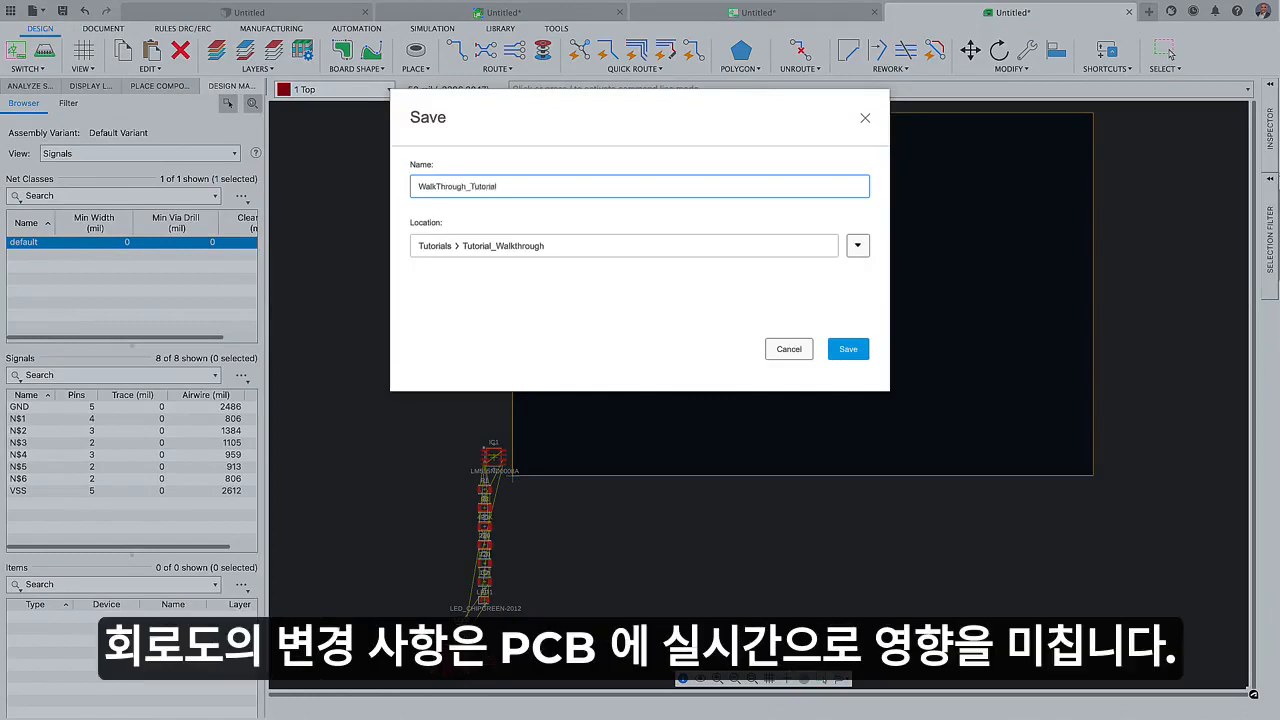
click(840, 355)
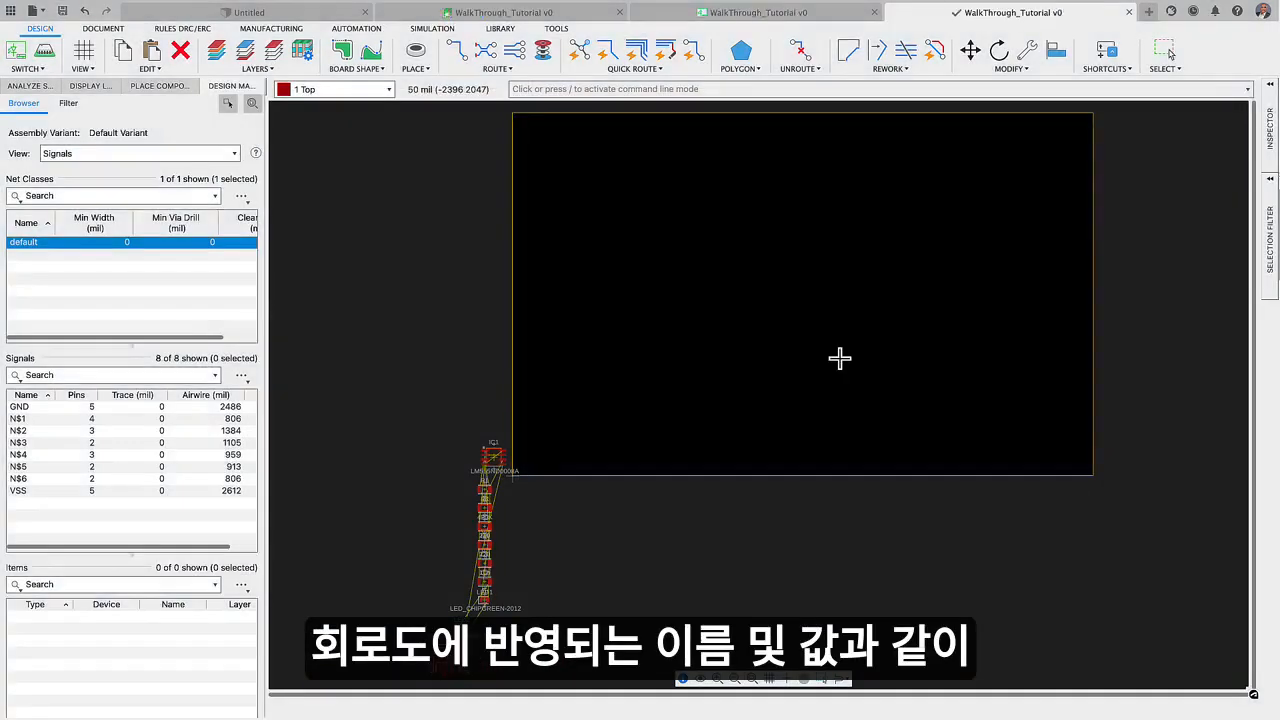
Step: View the electronics design overview, then return to the schematic and collapse its docked Place Components panel group
click(541, 18)
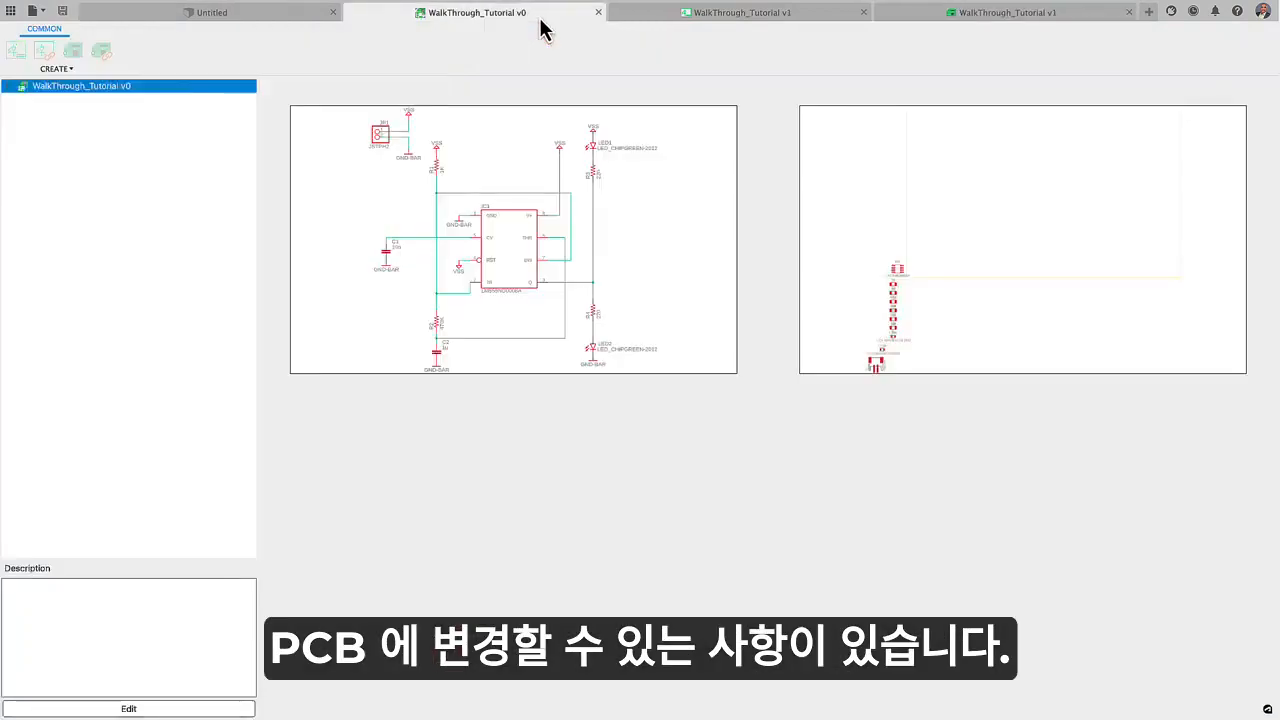
click(640, 22)
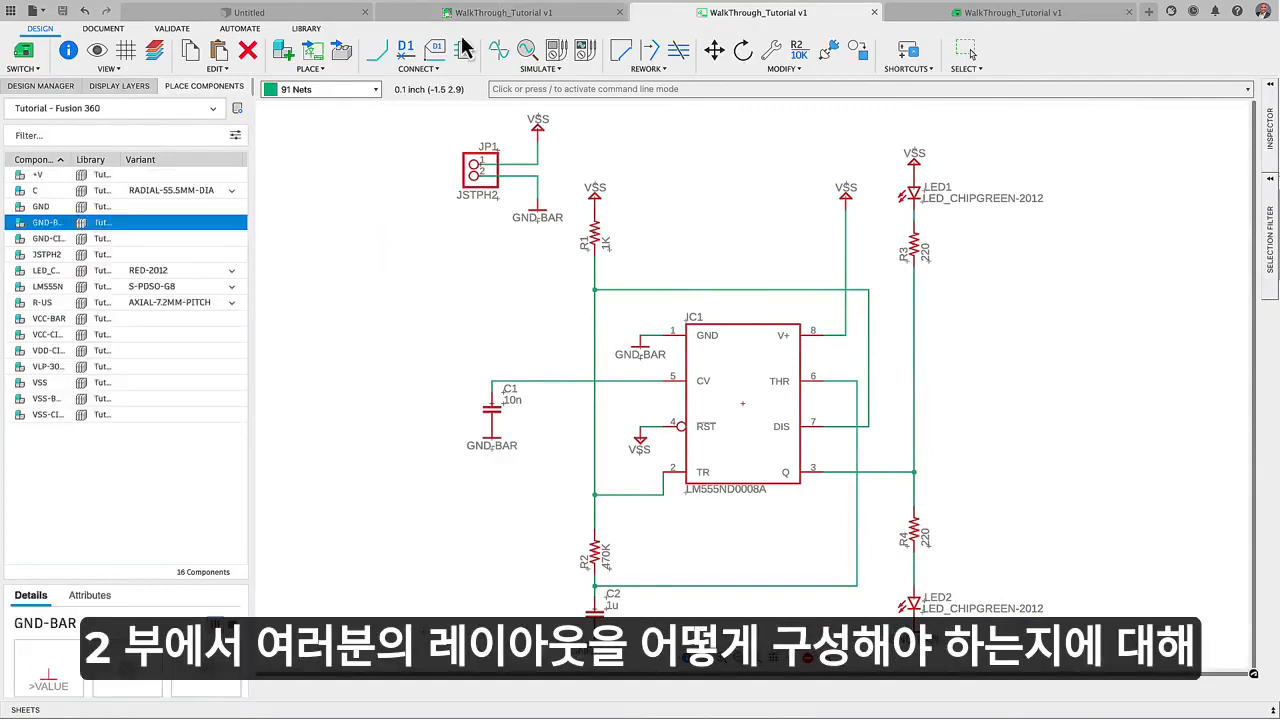
right_click(240, 89)
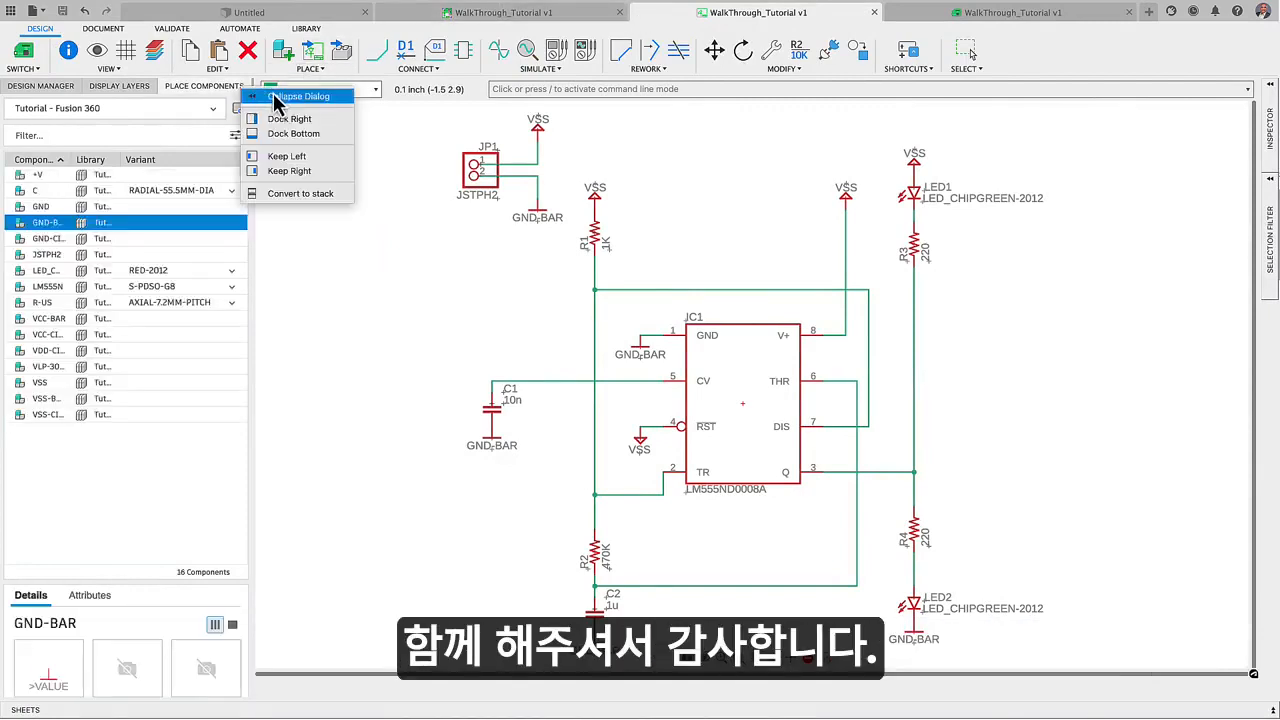
click(275, 96)
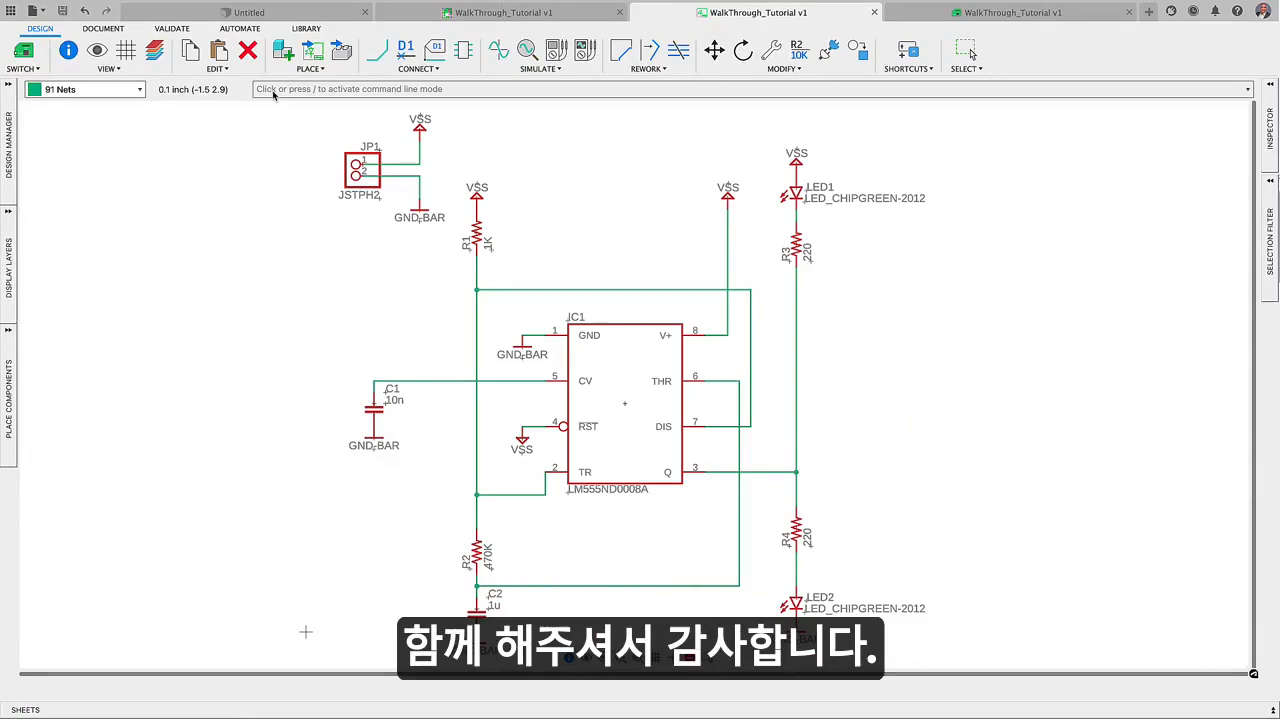